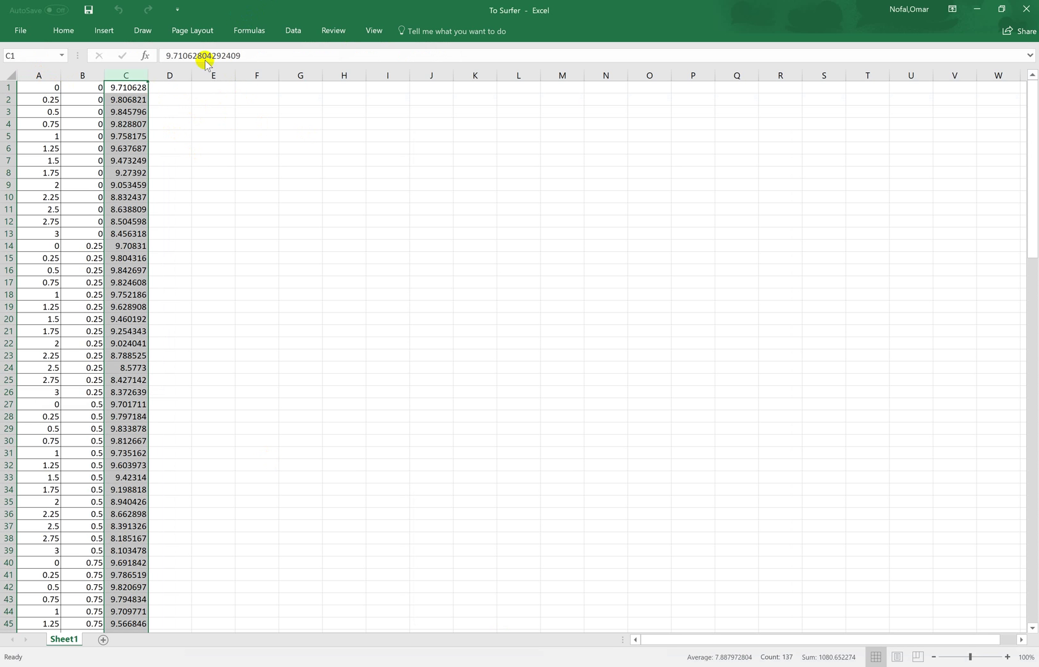
Select columns A, B and C (x, y and phi) in the To Surfer workbook.
click(52, 65)
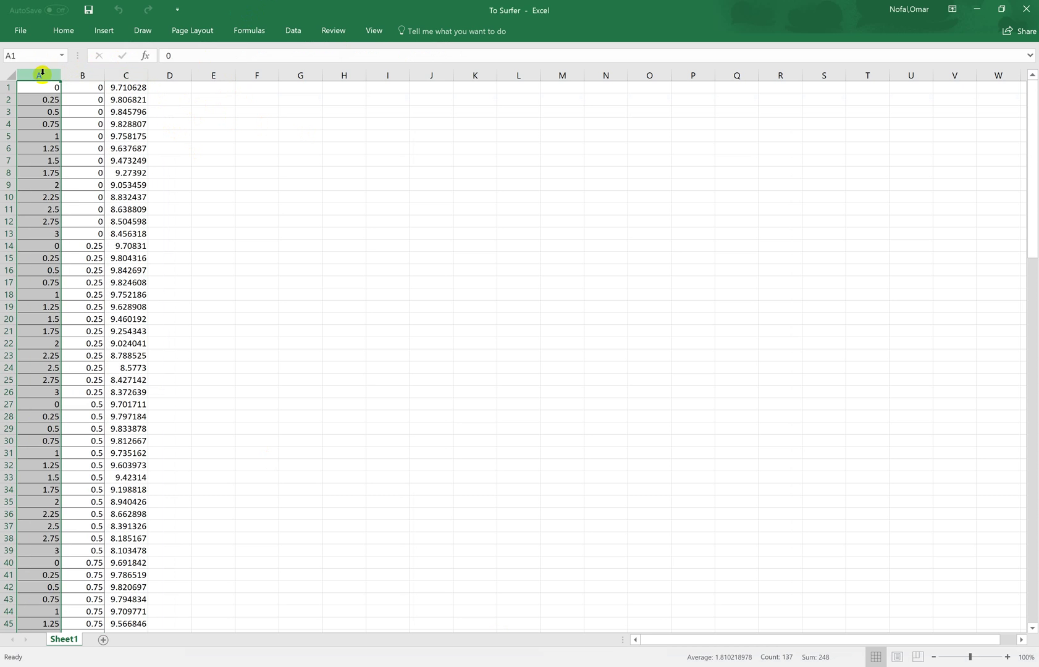
click(82, 75)
click(127, 75)
click(206, 124)
click(132, 75)
click(211, 121)
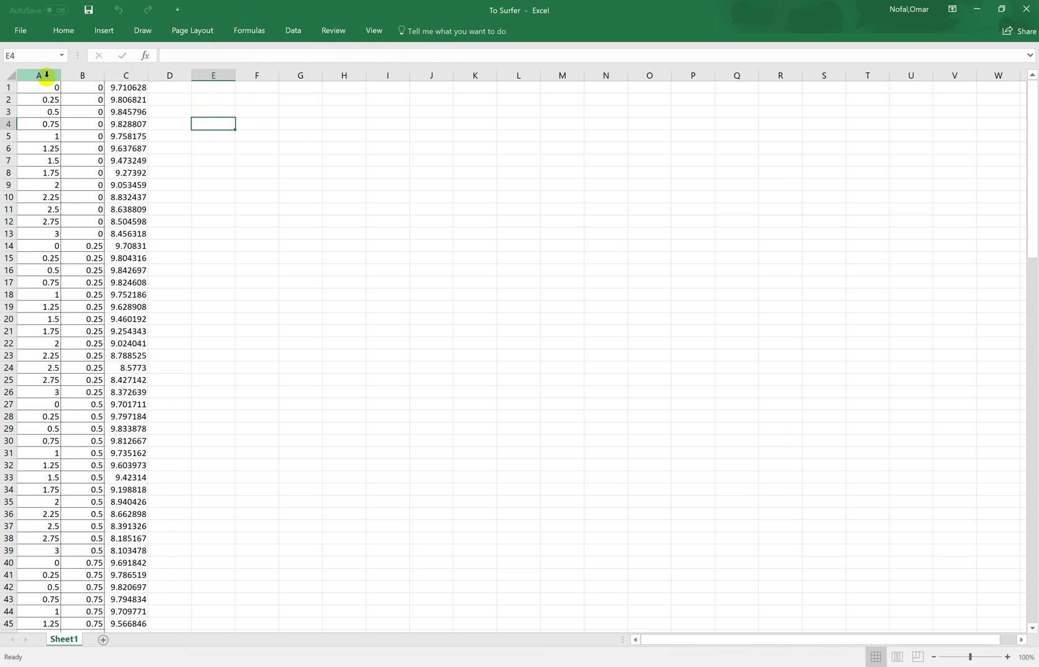
click(43, 75)
click(82, 76)
click(133, 76)
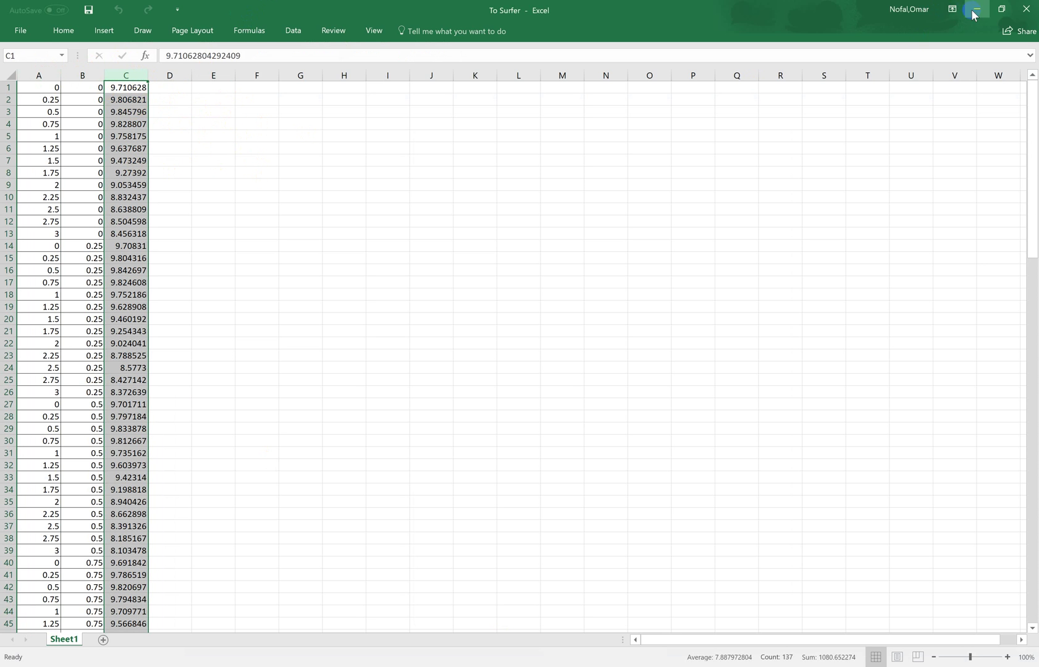
Save the To Surfer workbook and get back to the Surfer window.
click(89, 10)
click(977, 9)
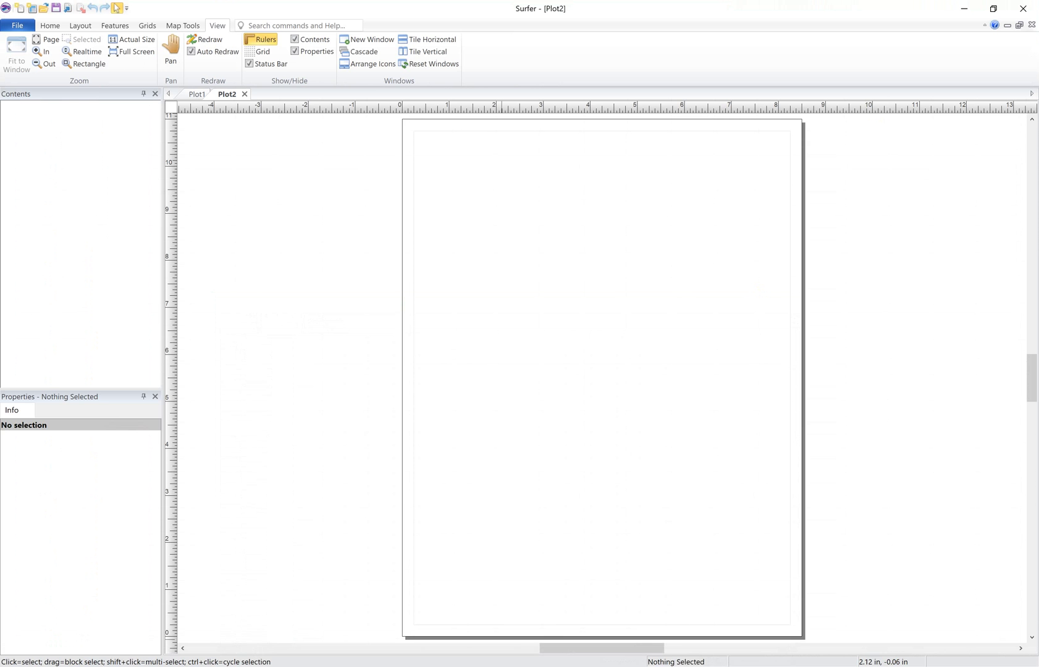
click(536, 664)
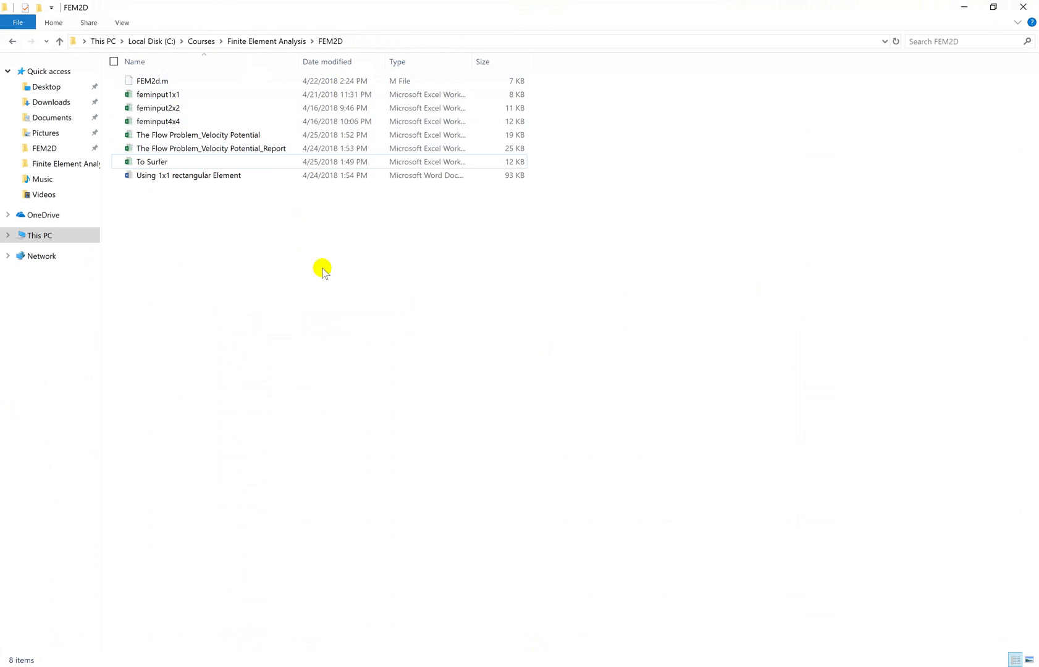
key(alt+Tab)
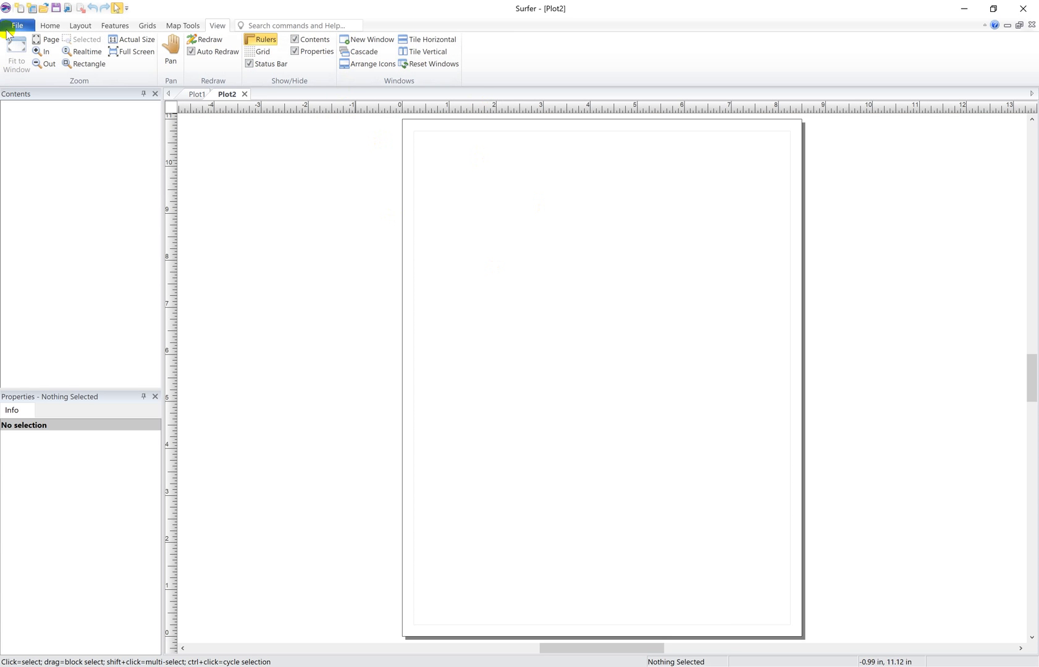
Close Plot2 and create a new blank plot page, Plot4.
click(244, 94)
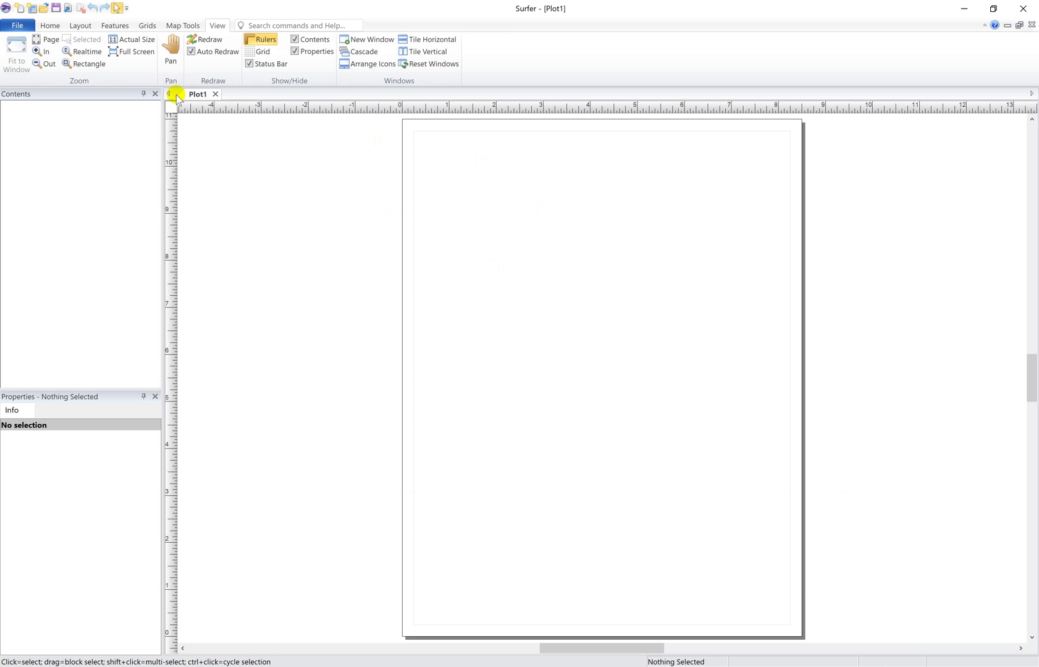
click(17, 24)
click(21, 38)
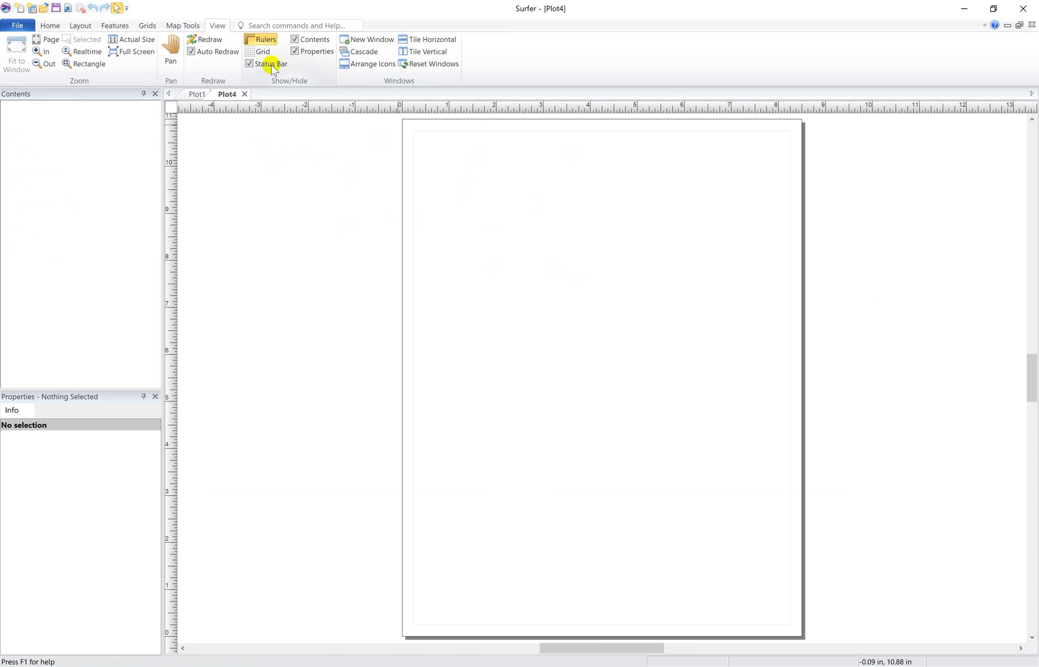
click(52, 26)
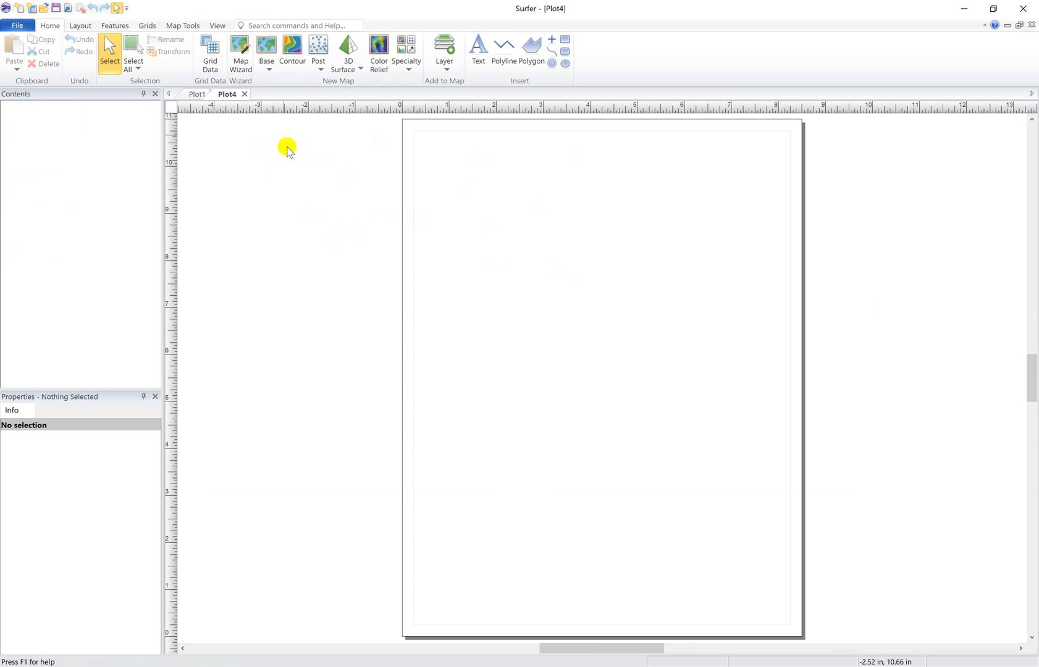
Krige To Surfer.xlsx (X=A, Y=B, Z=C) into To Surfer.grd, discarding the report unsaved.
click(219, 60)
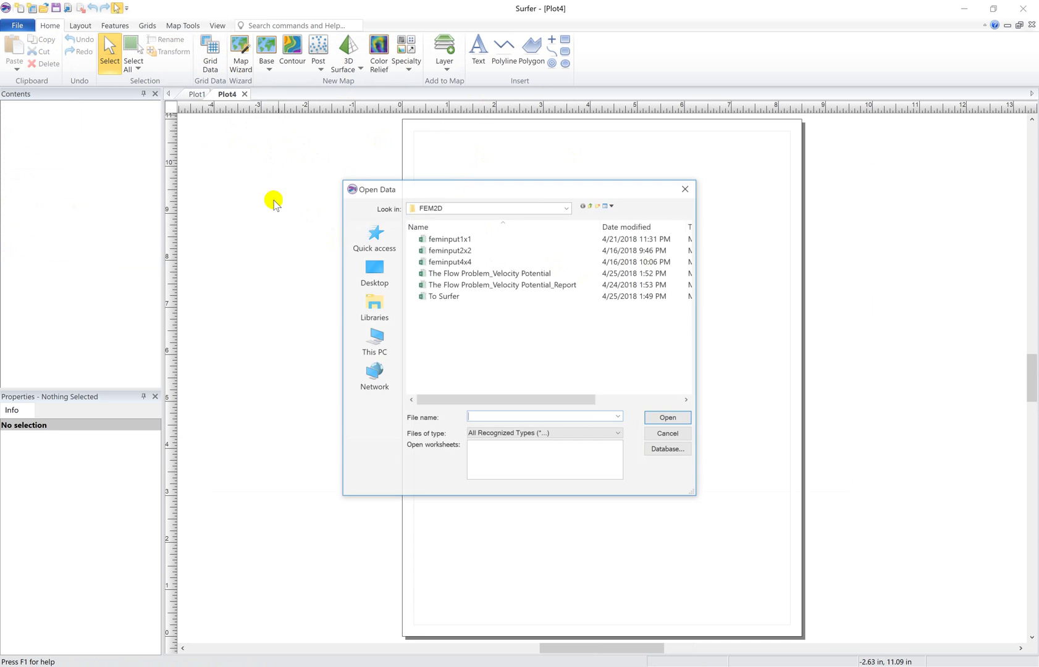
click(447, 297)
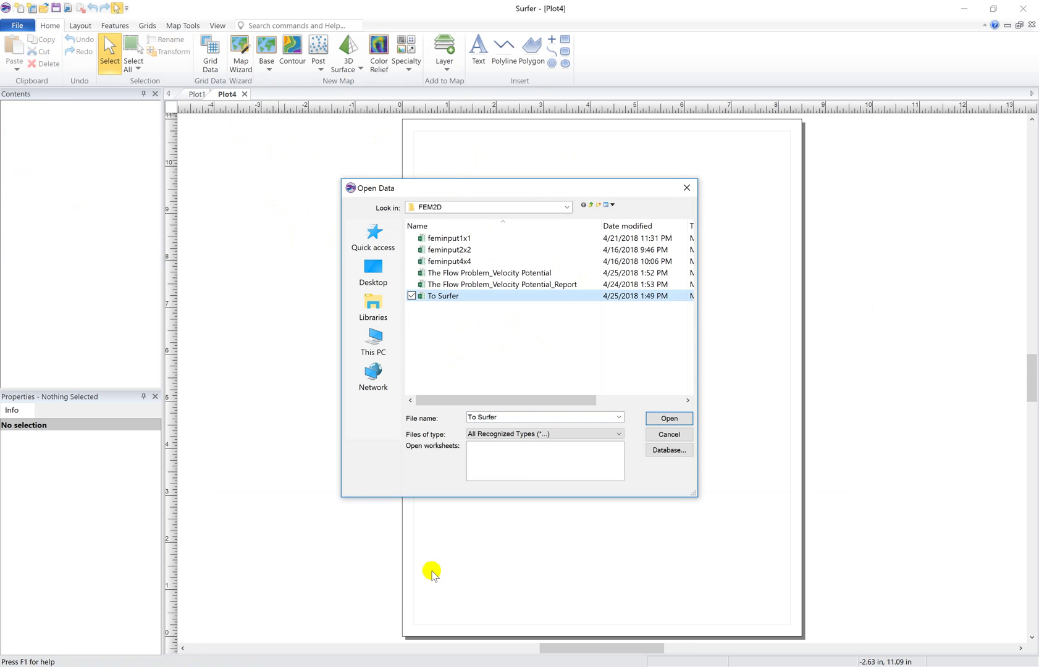
key(alt+Tab)
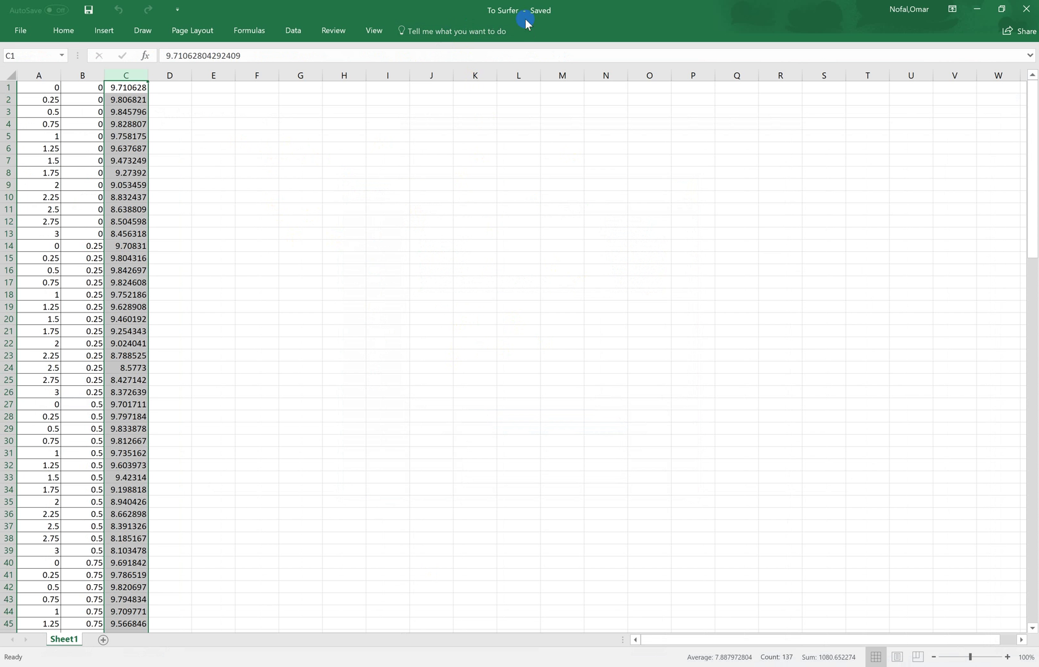
click(977, 9)
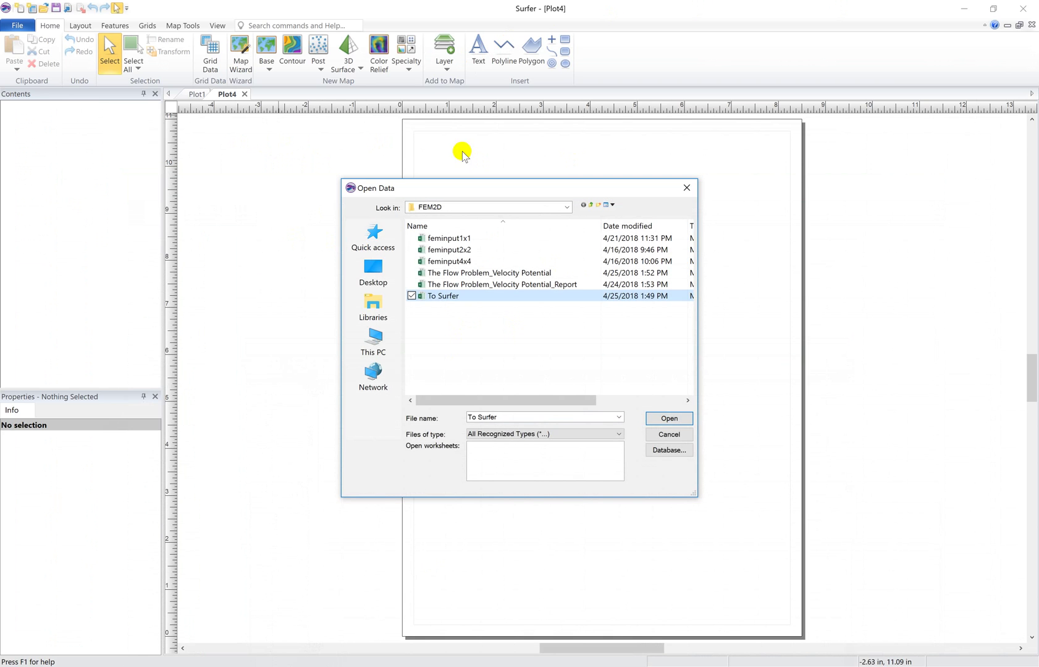
click(669, 418)
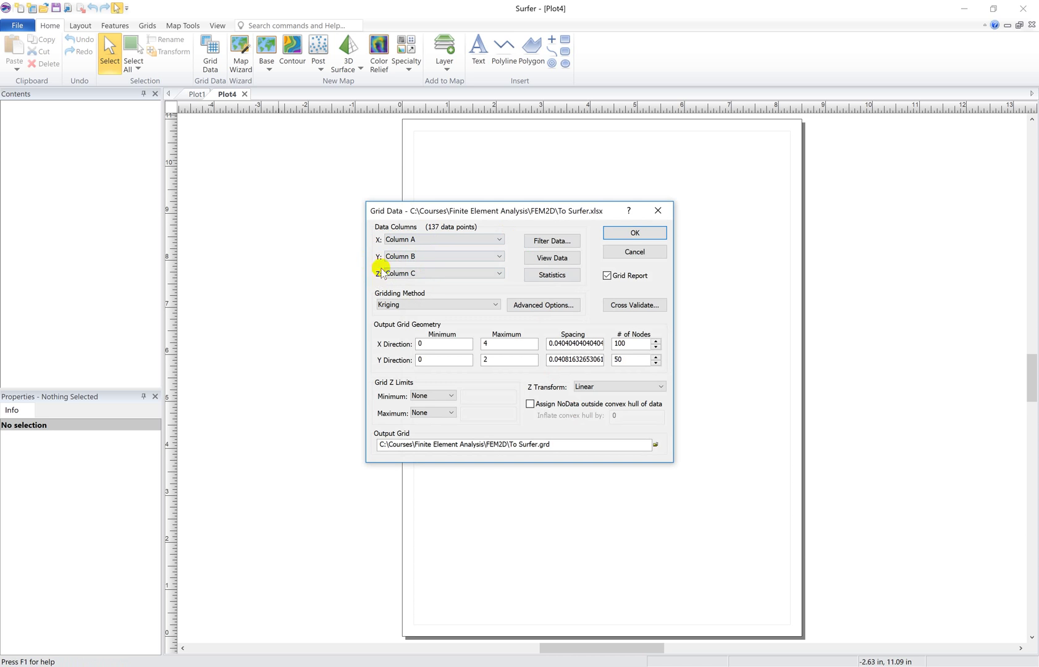
click(642, 235)
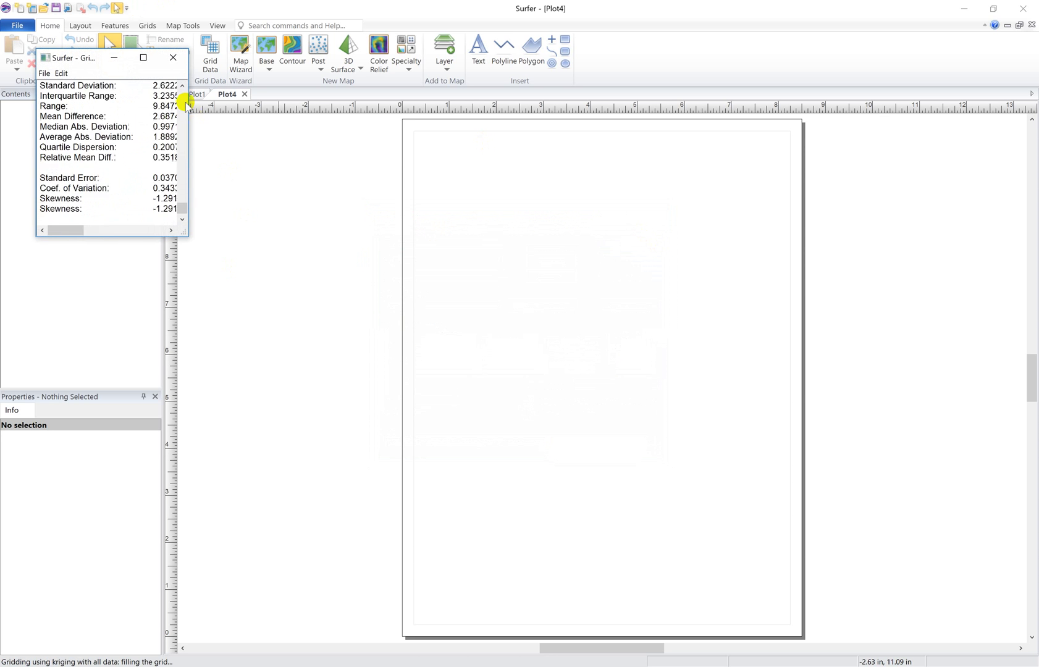
click(283, 99)
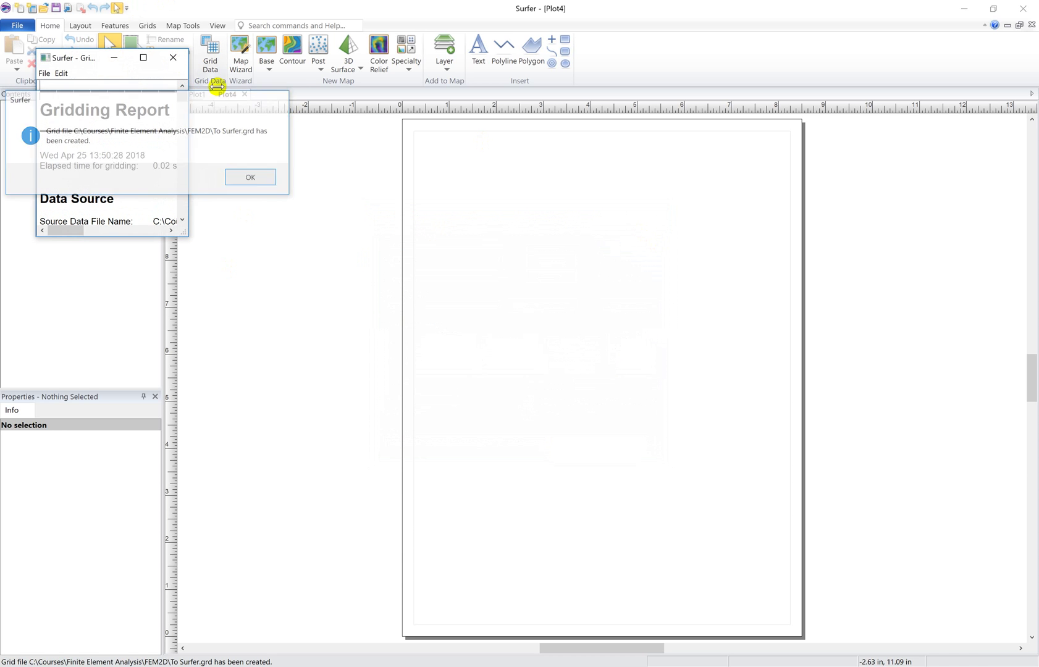
click(180, 65)
click(118, 177)
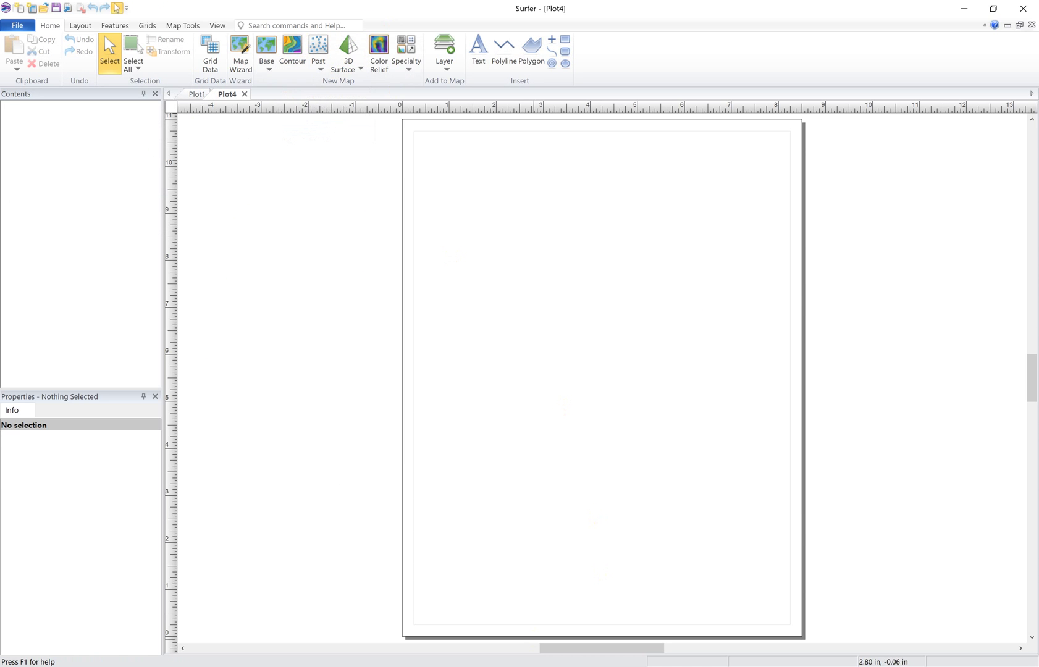
Add a contour map of To Surfer.grd to the Plot4 page.
key(alt+Tab)
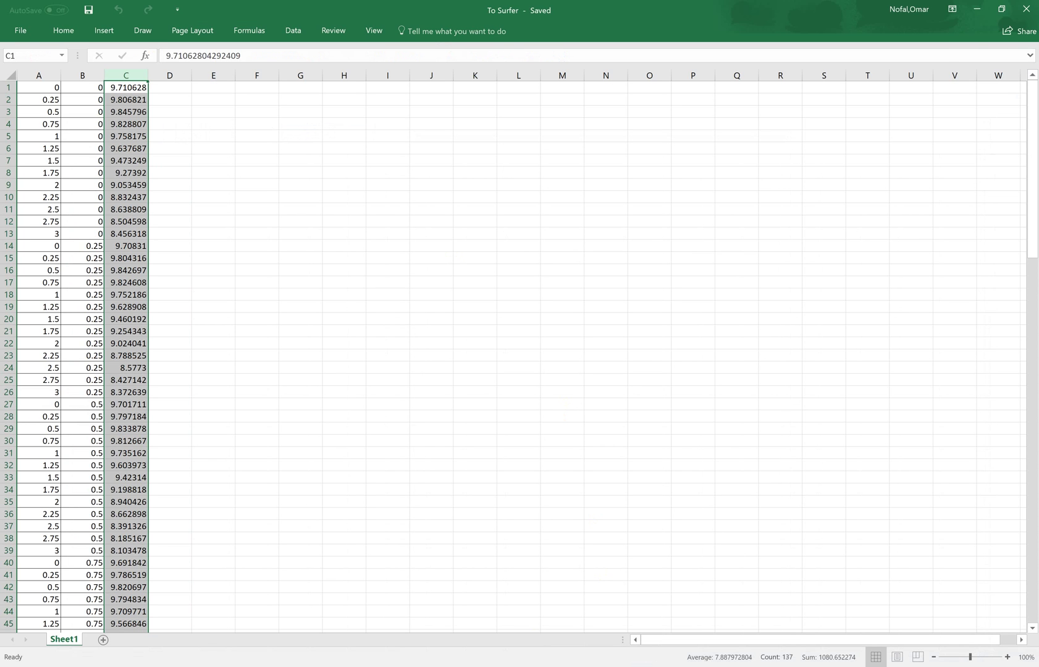
key(alt+Tab)
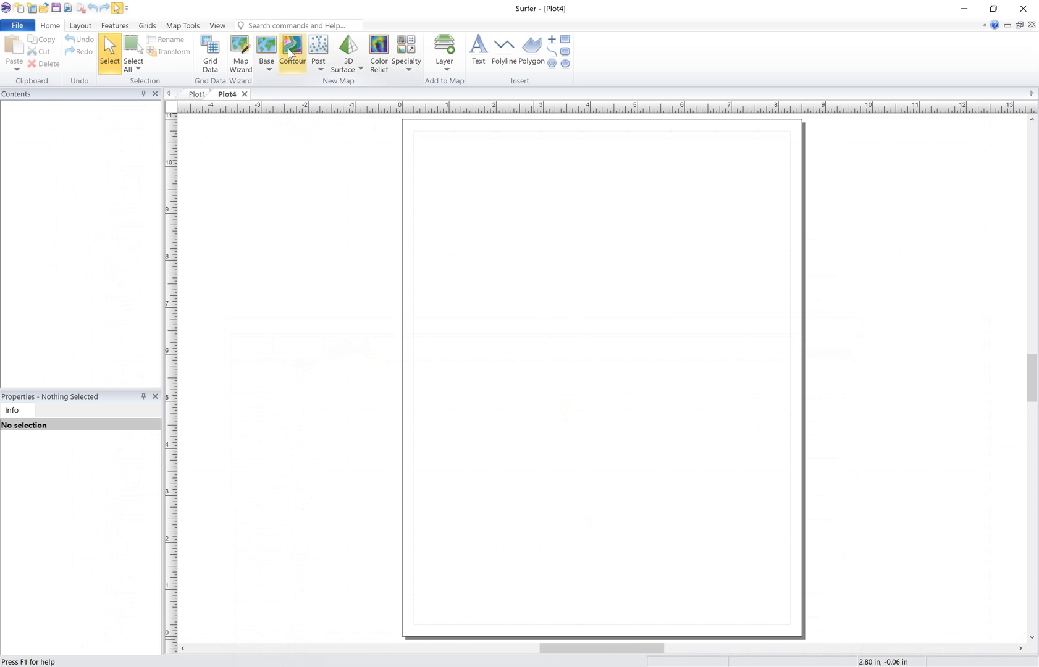
click(293, 53)
click(438, 232)
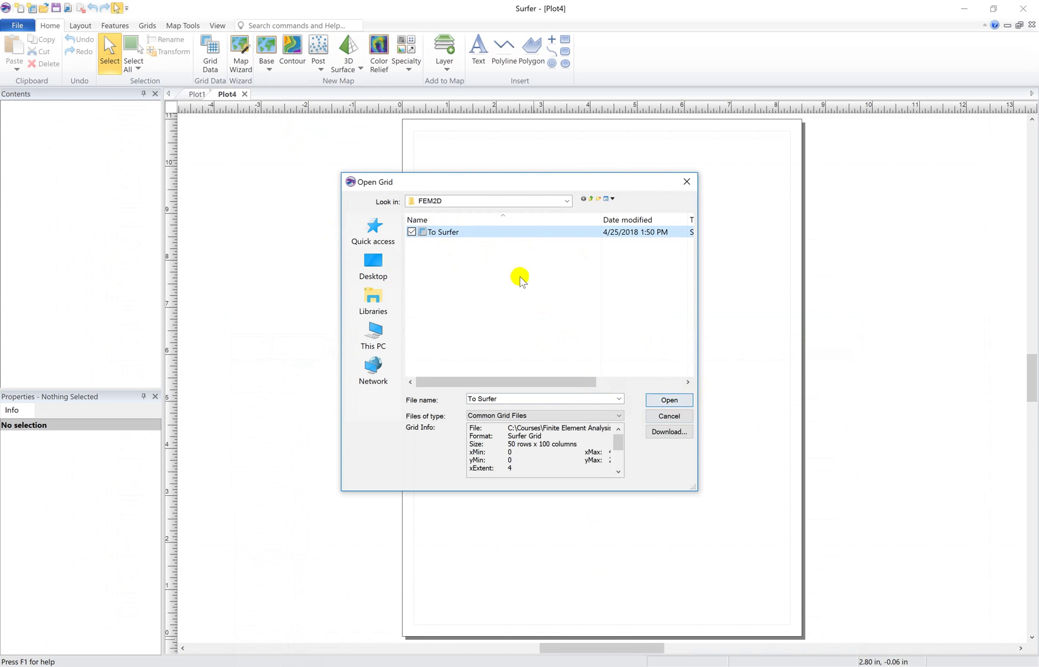
click(669, 400)
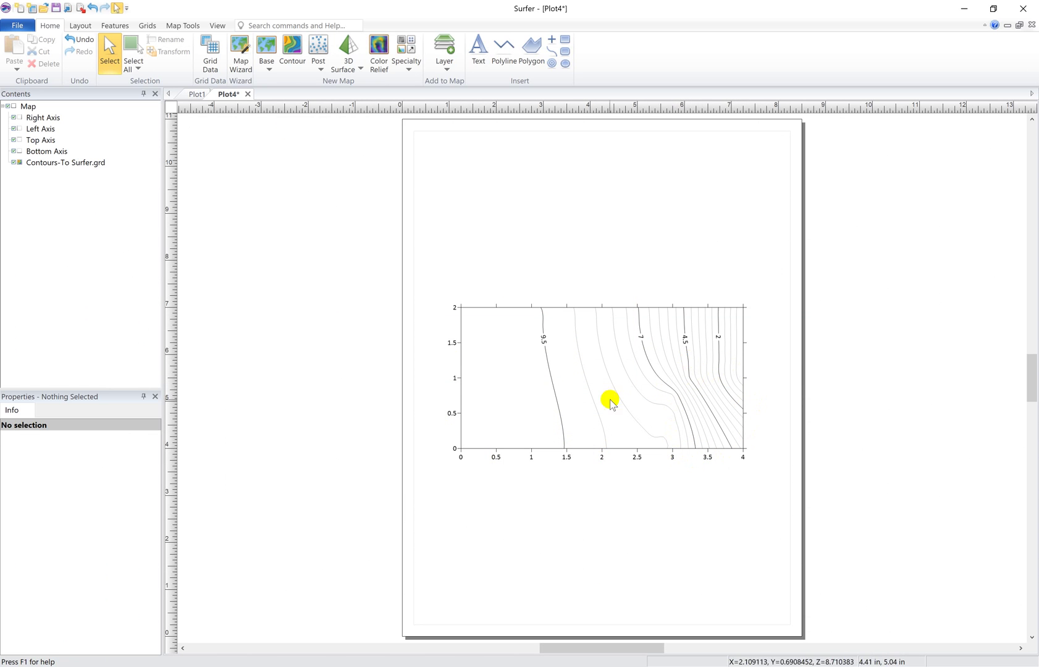
Digitize the map origin at 0, 0 and enlarge the Digitized Coordinates window.
click(31, 106)
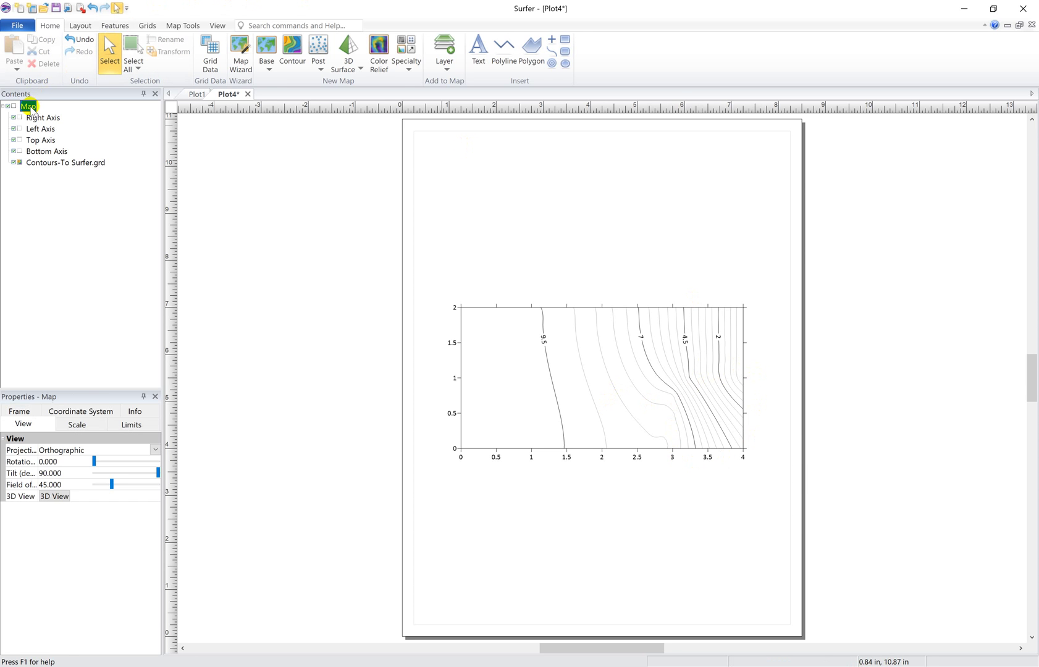
click(180, 26)
click(336, 51)
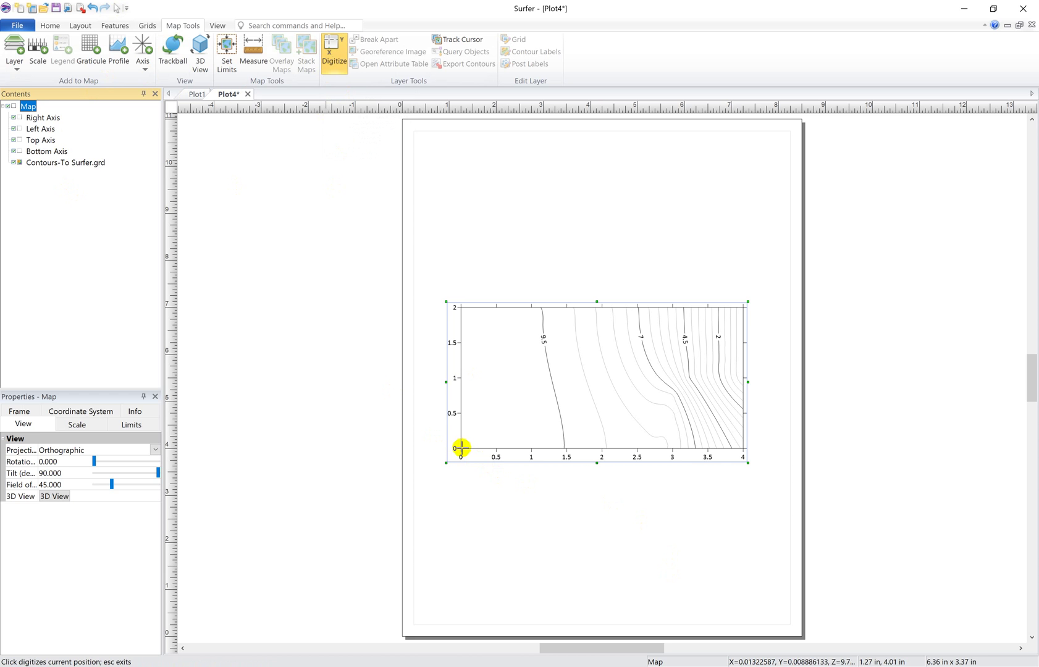
click(462, 447)
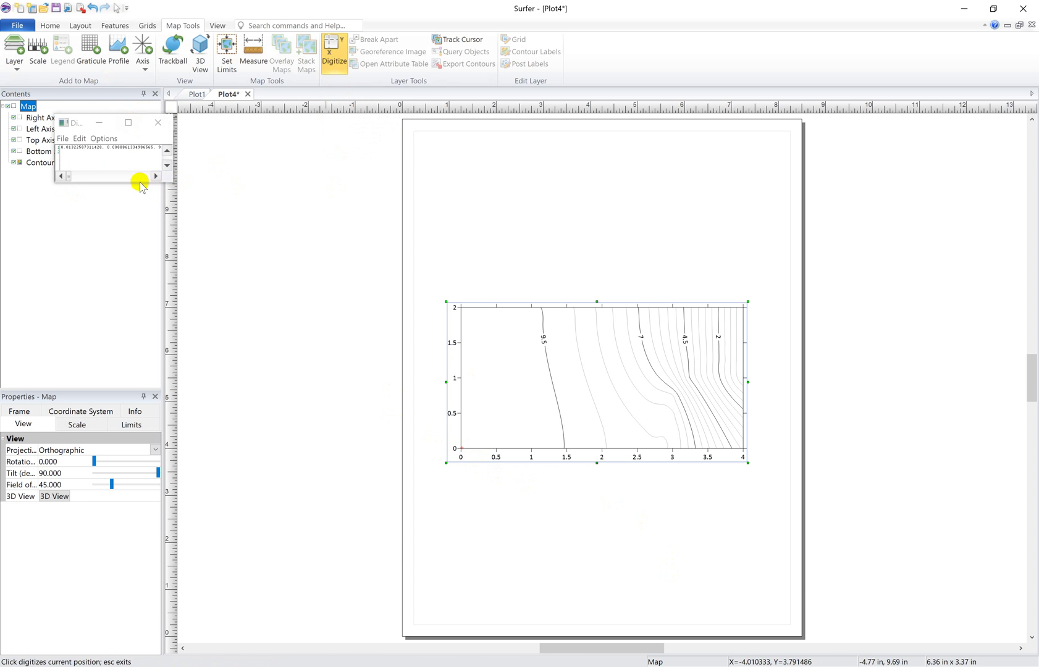
drag(139, 182, 141, 310)
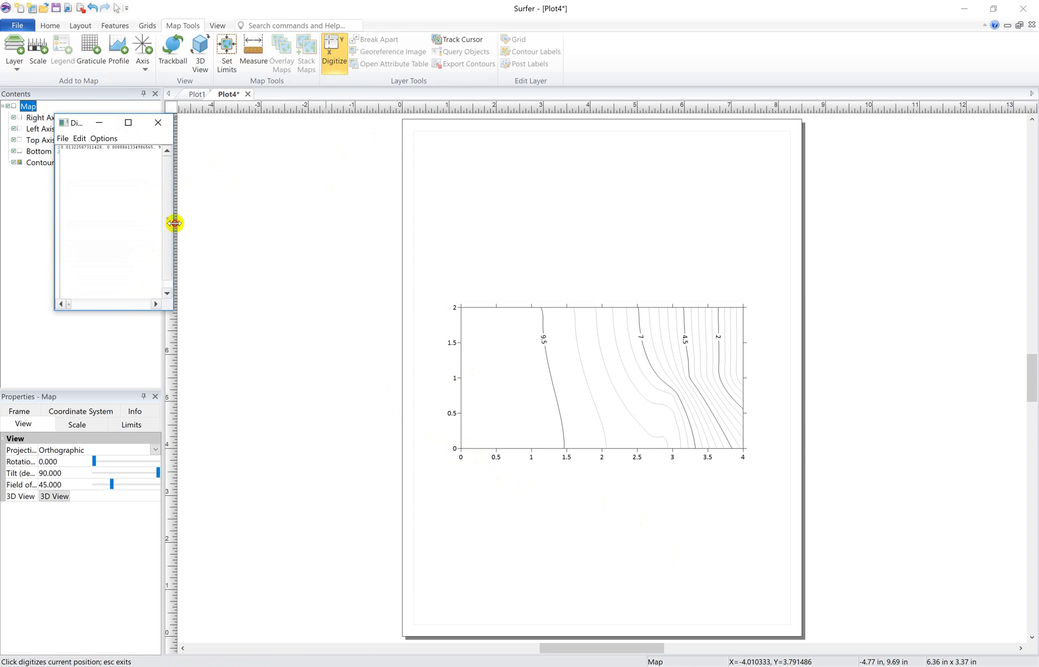
drag(177, 223, 370, 223)
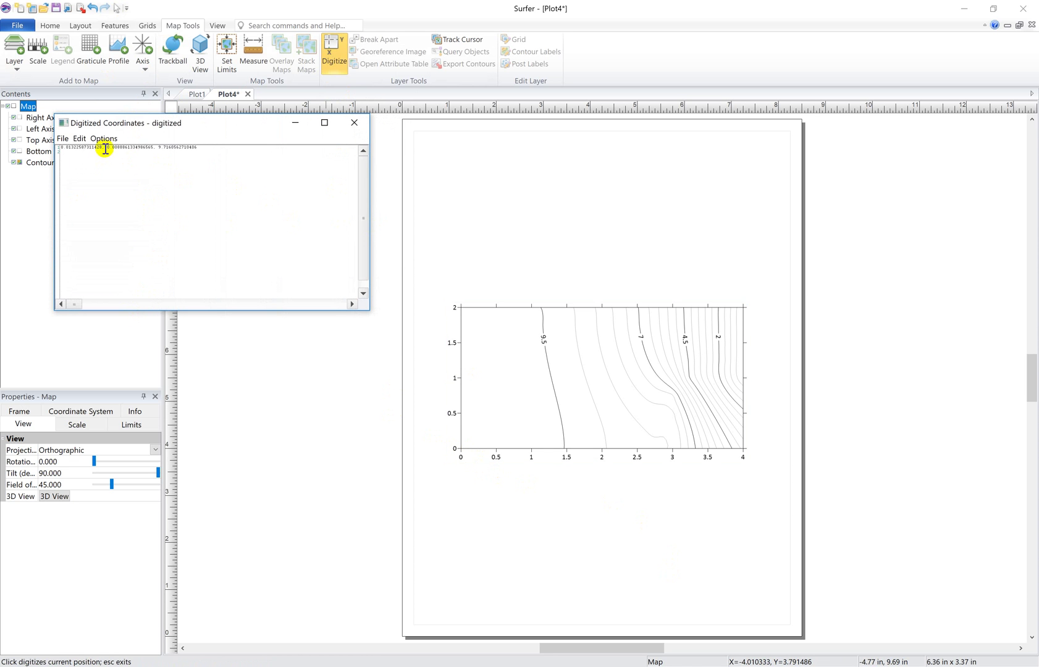
drag(103, 149, 65, 149)
Round the first point to 0, 0 and digitize a second point edited to 3, 0.
key(Delete)
key(Delete)
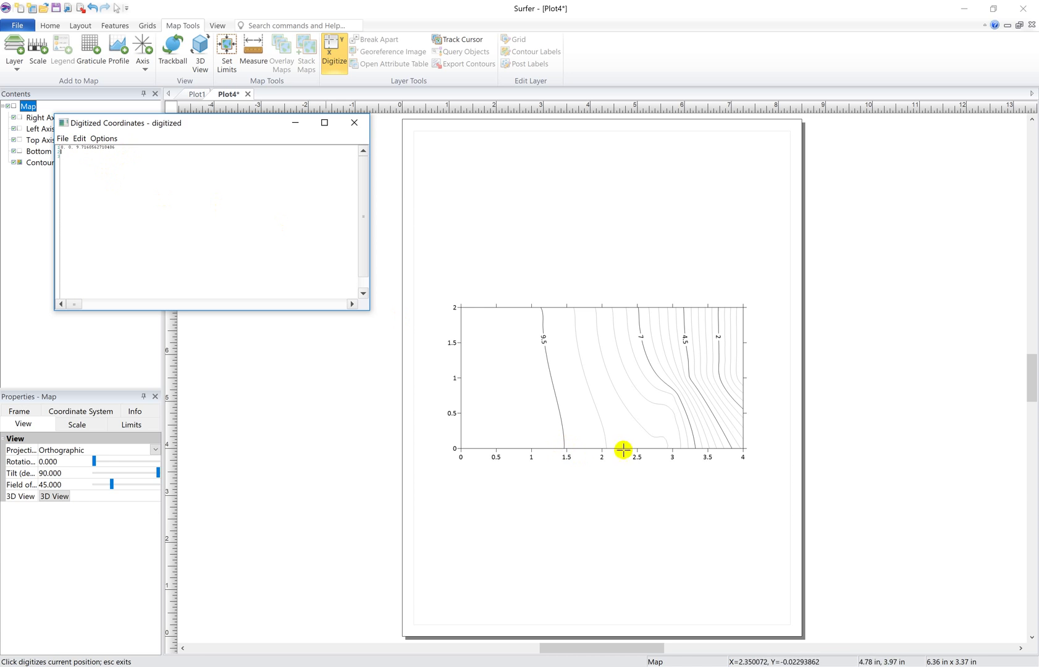
click(671, 449)
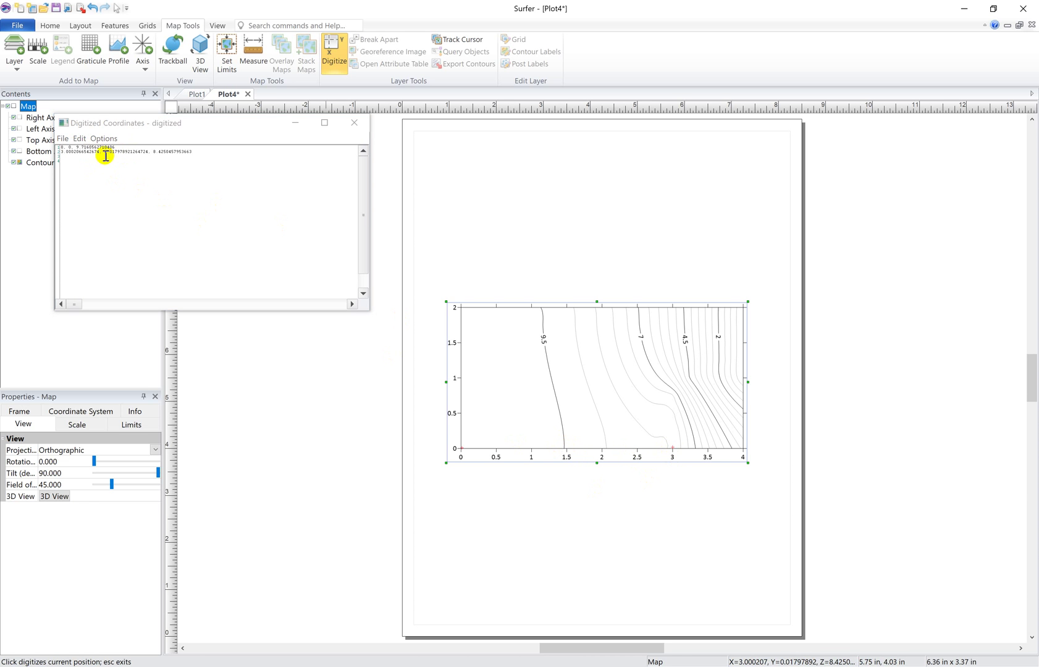
drag(100, 153, 86, 154)
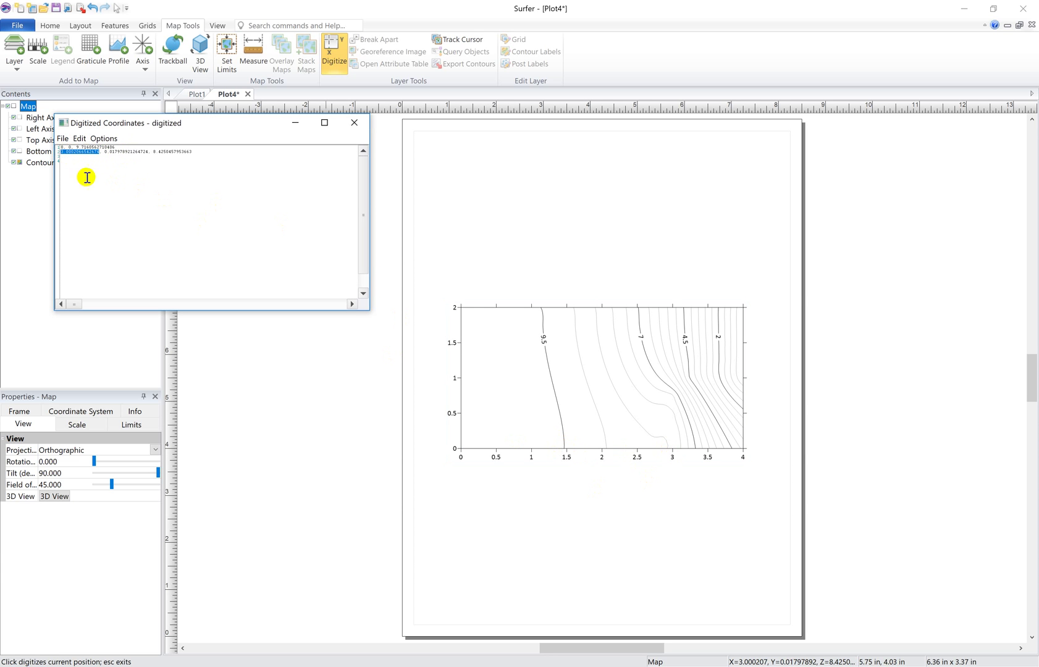
key(Delete)
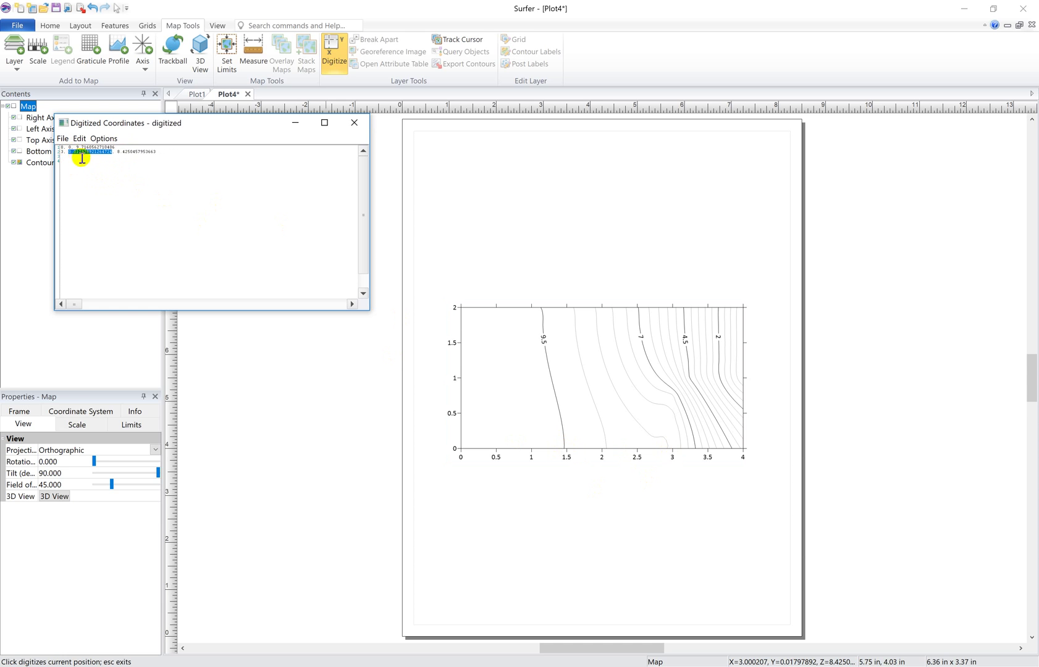
text(0)
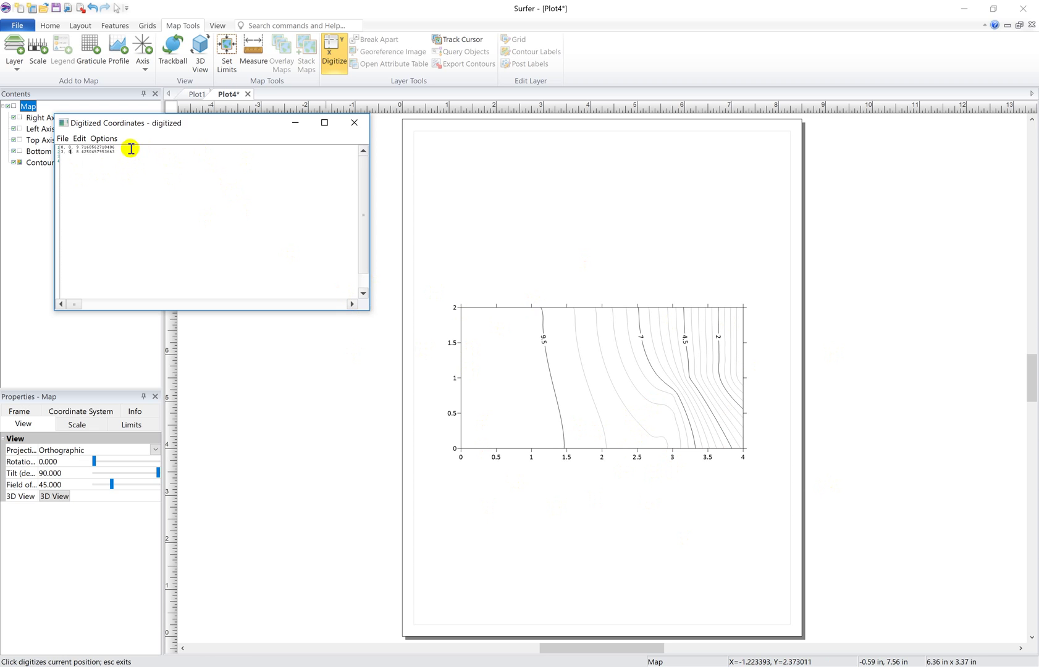
click(56, 163)
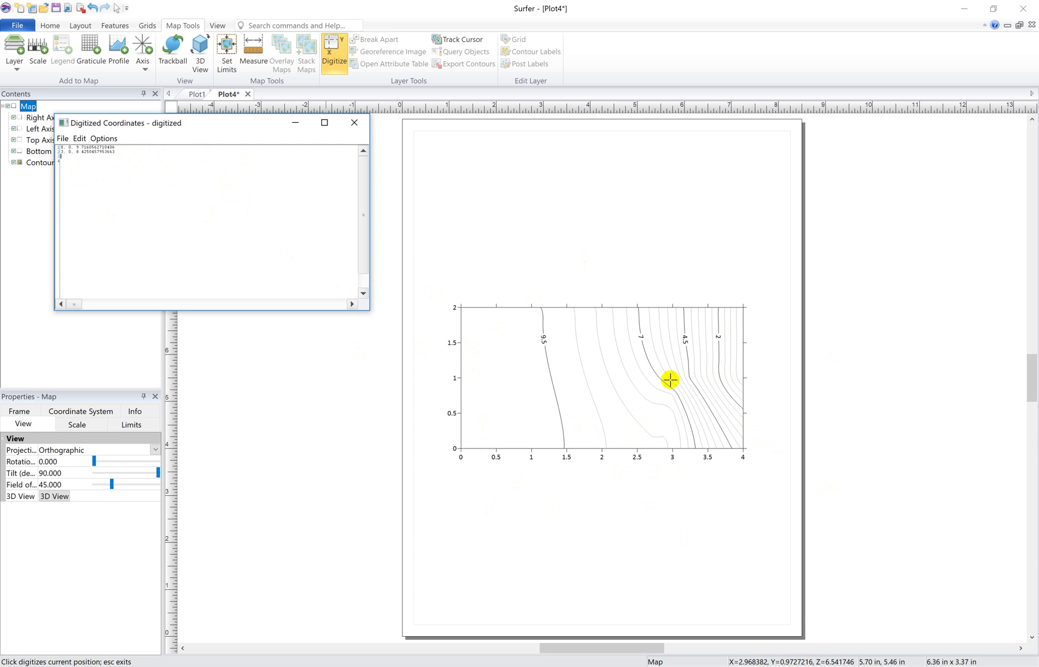
Digitize points rounded to 3, 1 and 4, 1, click the top-right corner, then undo.
click(669, 379)
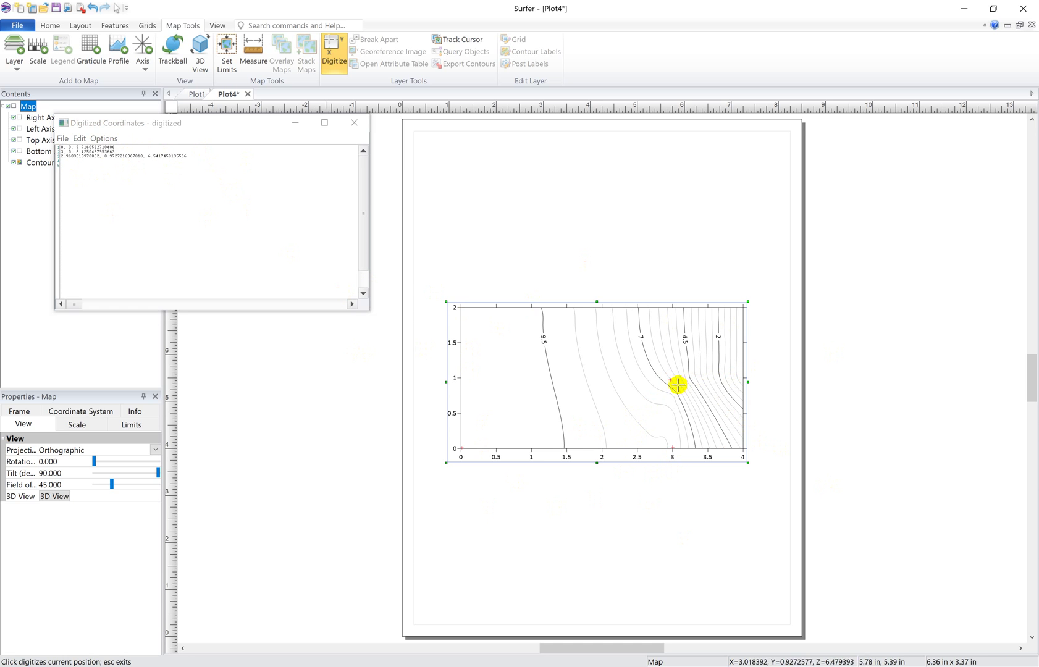
drag(101, 156, 57, 155)
text(3)
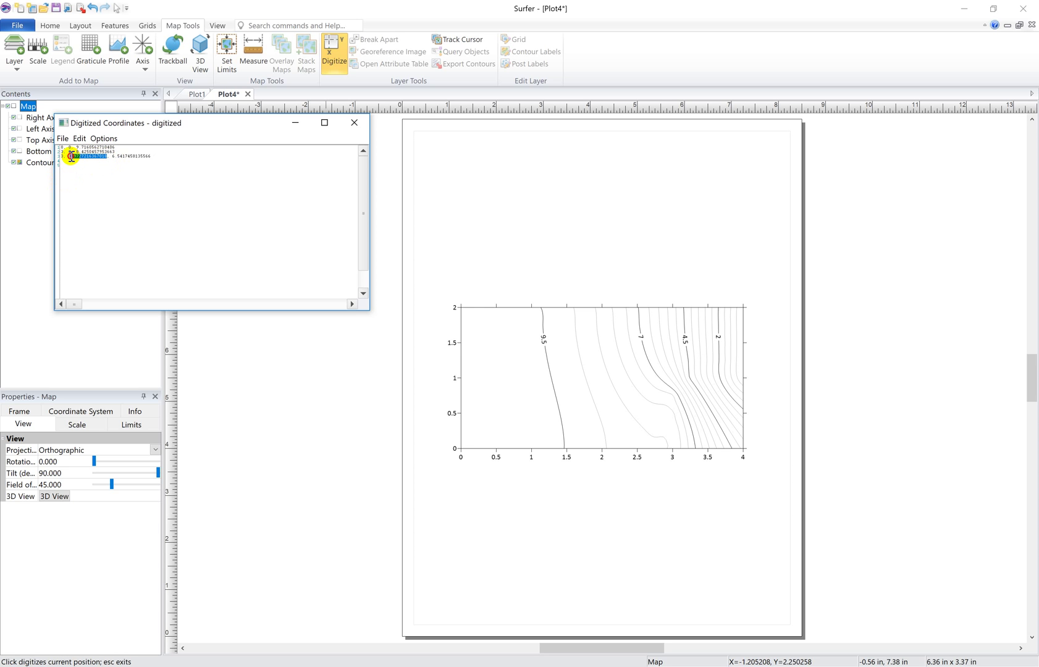
text(1)
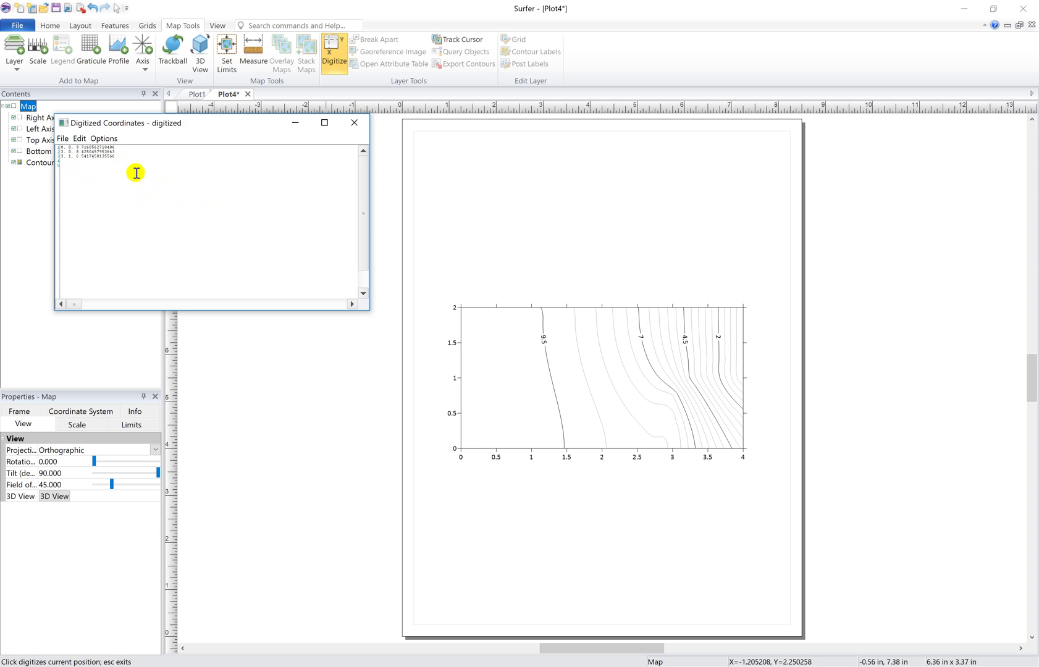
click(741, 378)
drag(99, 161, 74, 162)
text(4, 1, 0.16395172751438)
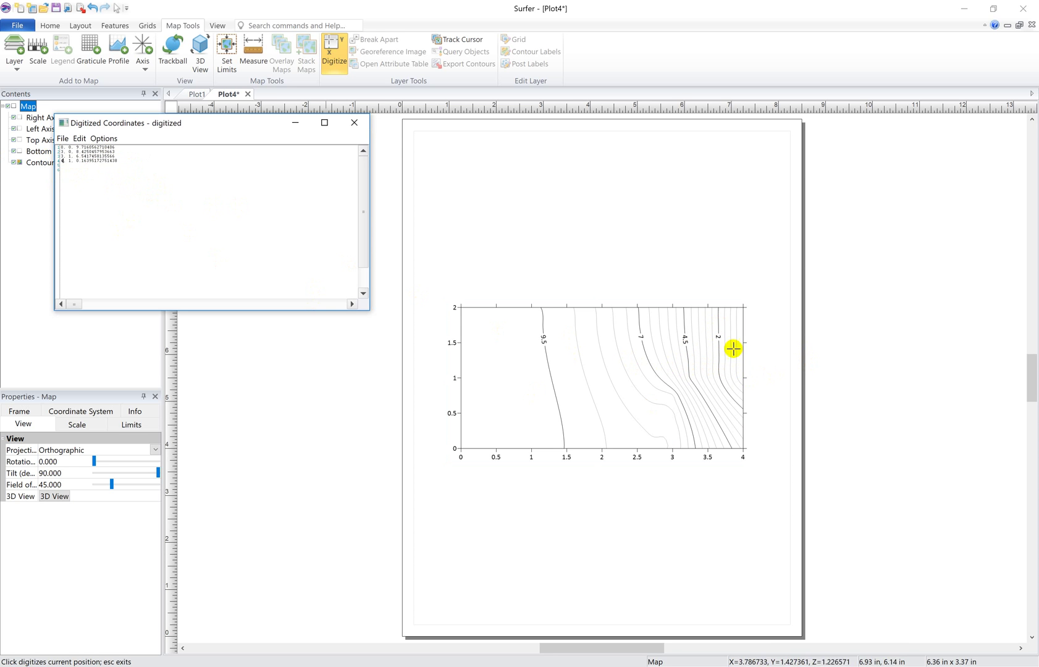
click(742, 307)
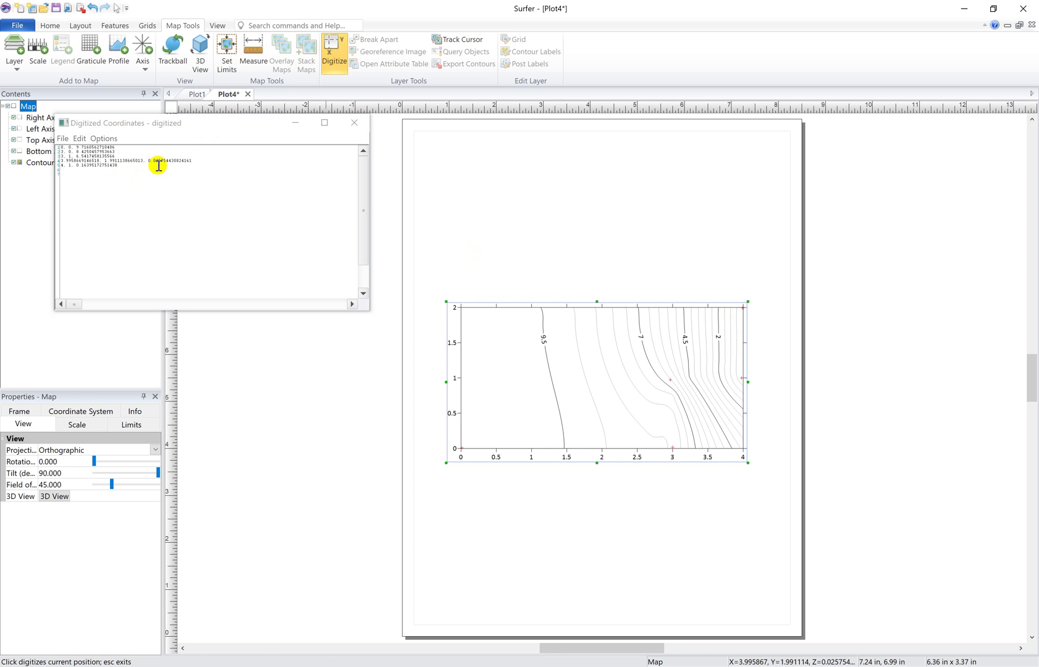
key(ctrl+z)
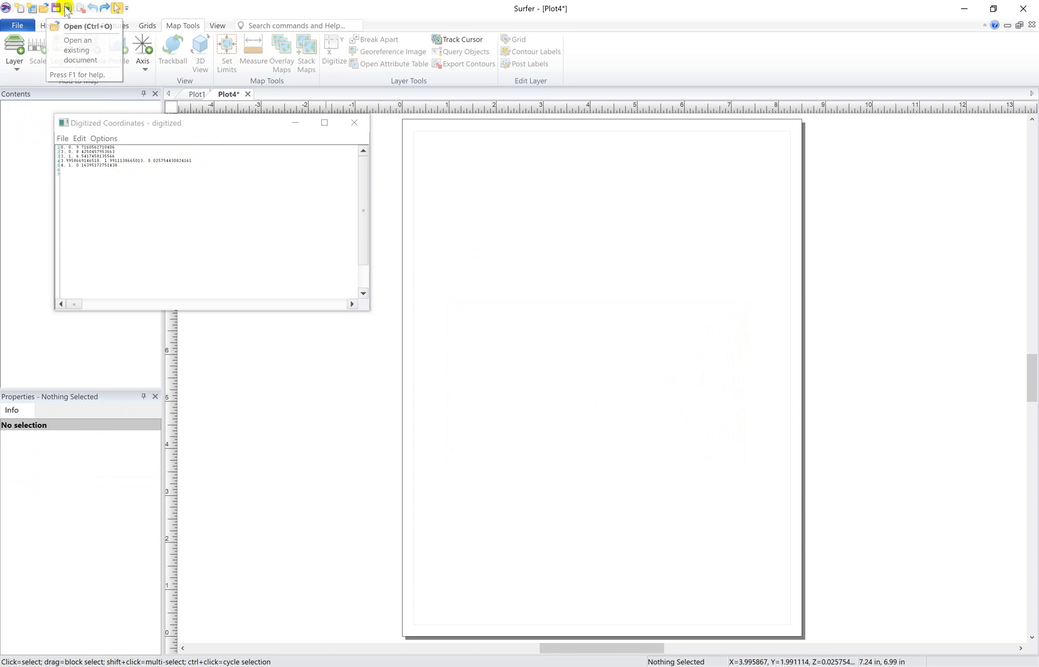
Redo to restore the contour map and delete the extra top-right corner line.
click(105, 8)
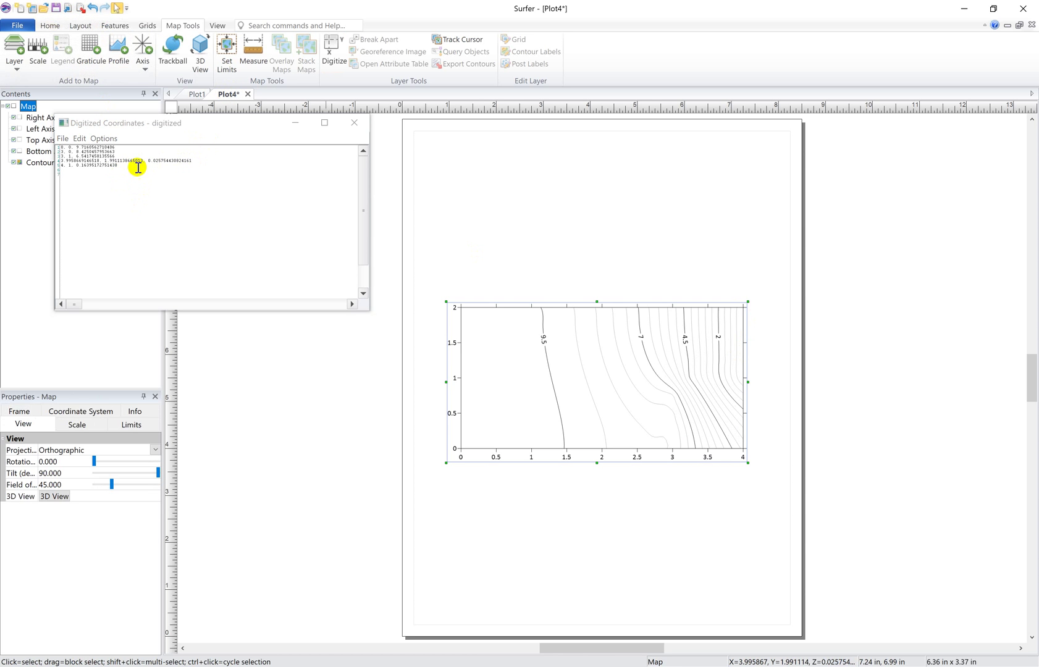
click(197, 162)
drag(196, 162, 62, 159)
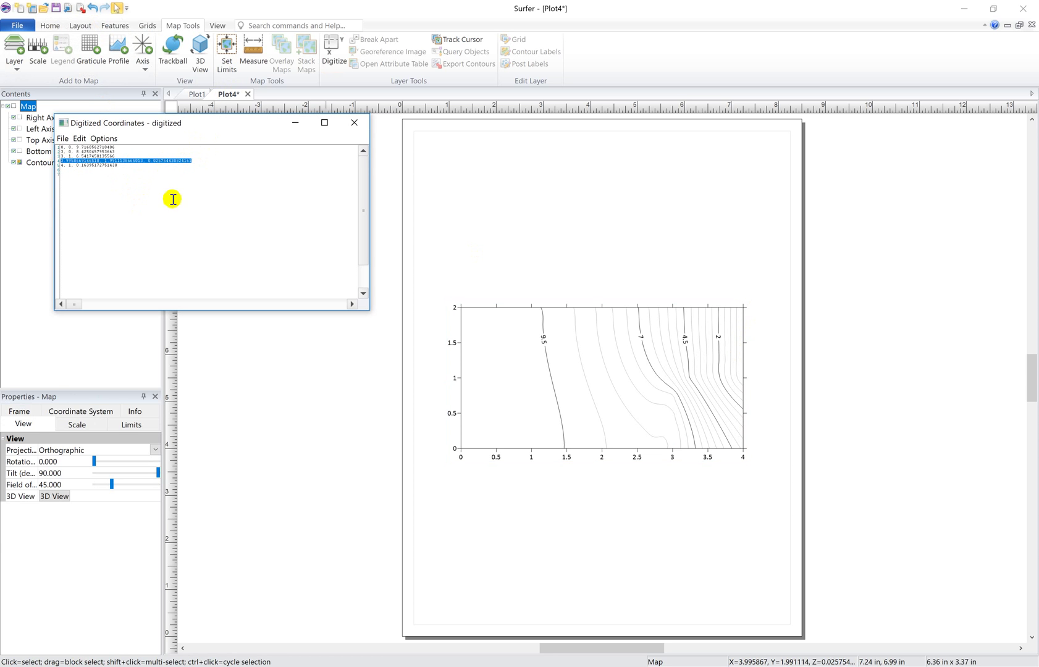
key(Delete)
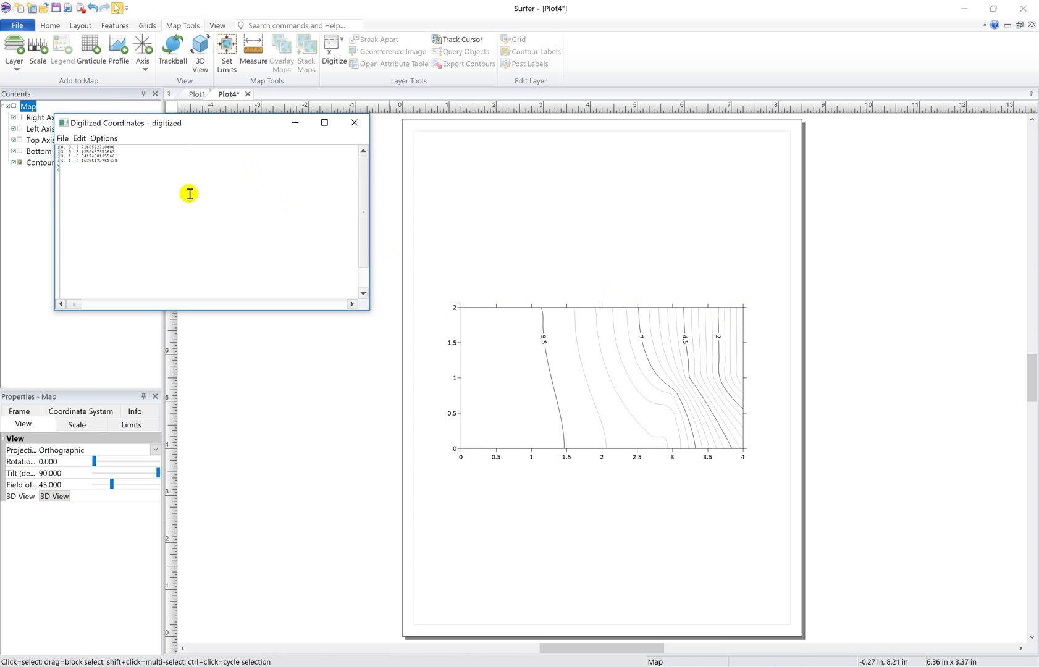
click(79, 169)
Digitize the top-right corner and right-edge point again, discarding the small coordinate windows.
click(334, 53)
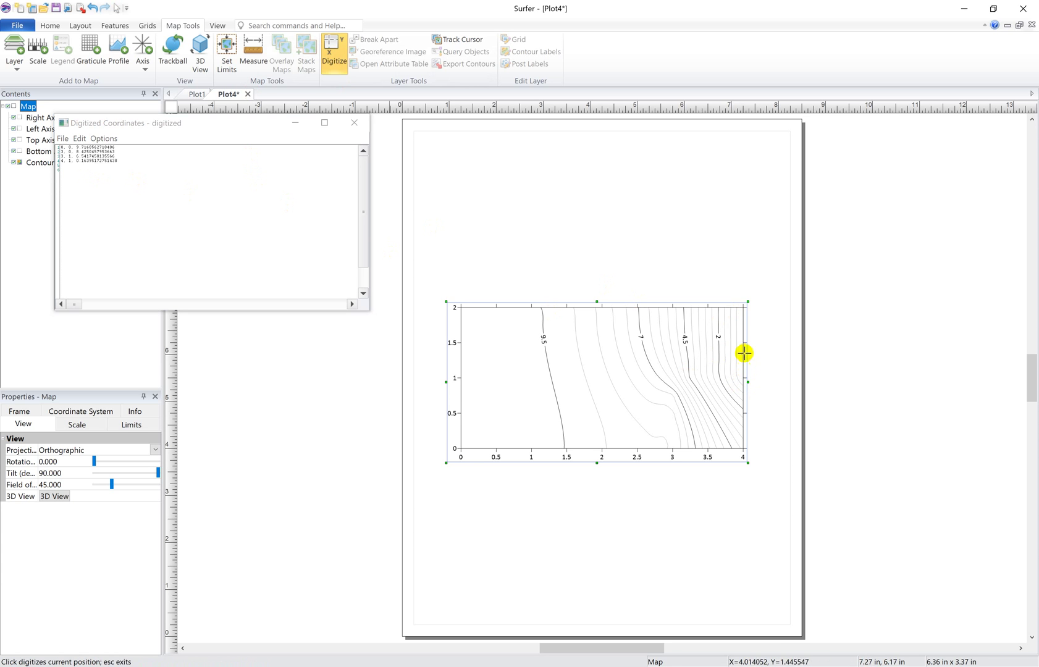
click(742, 307)
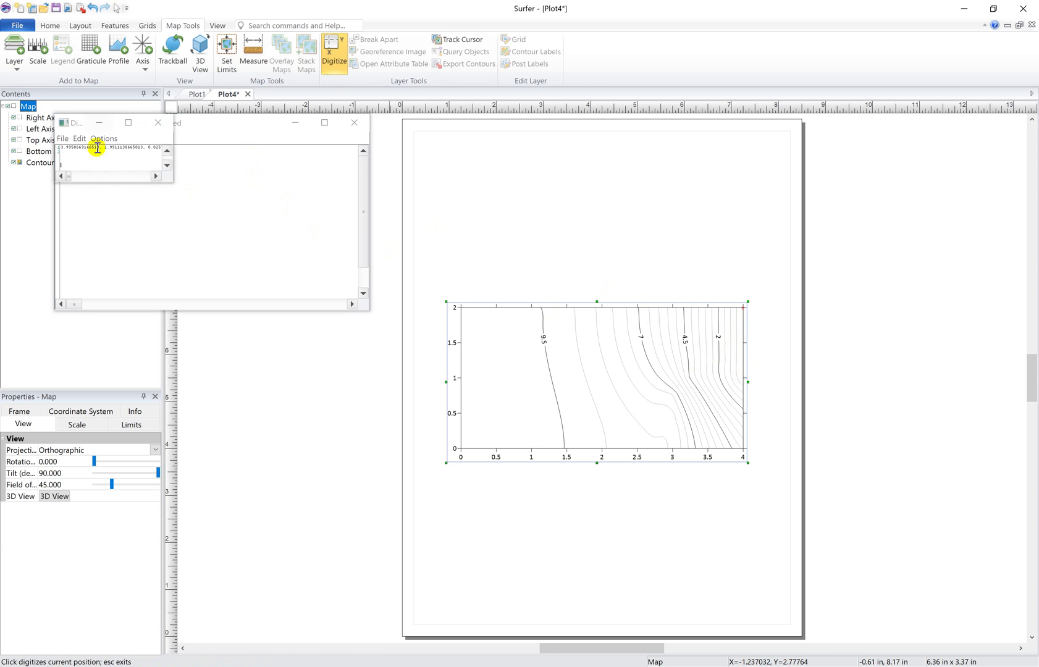
click(173, 181)
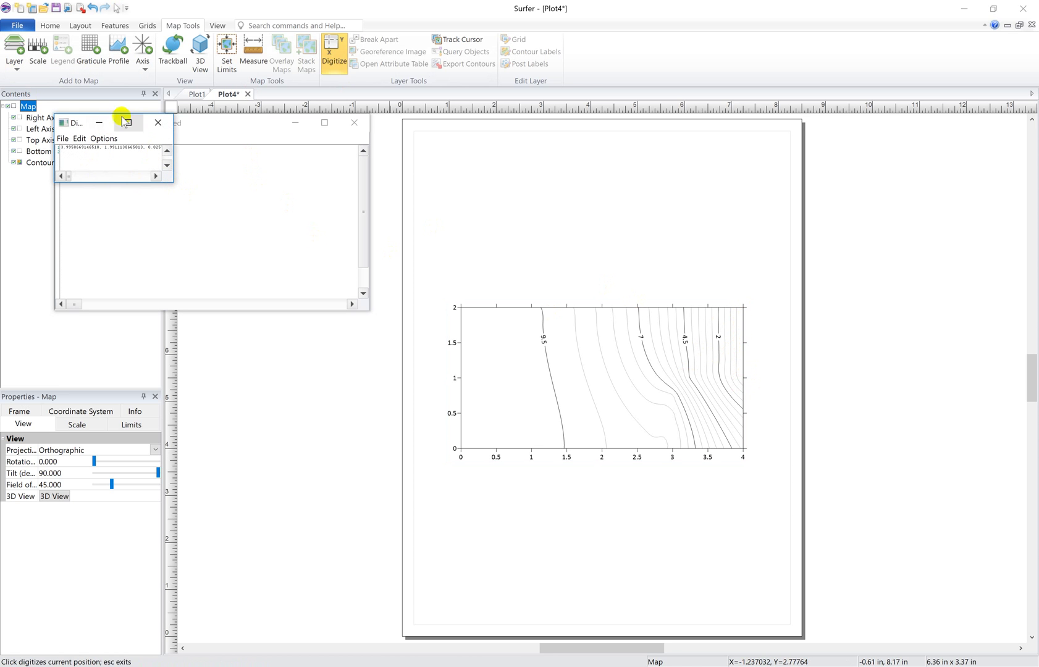
click(160, 123)
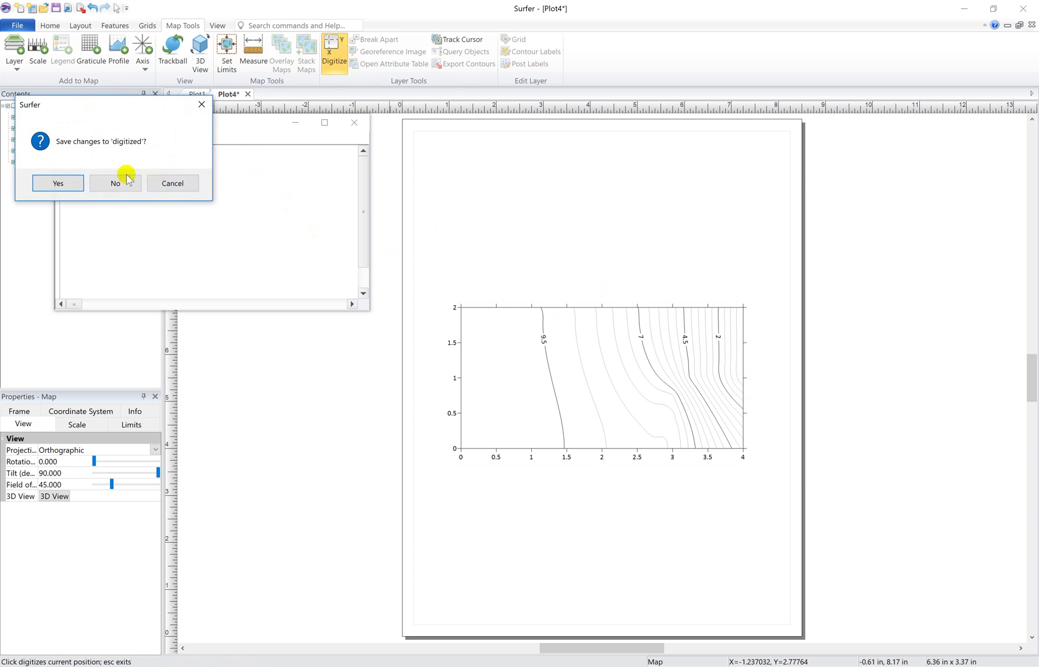
click(118, 181)
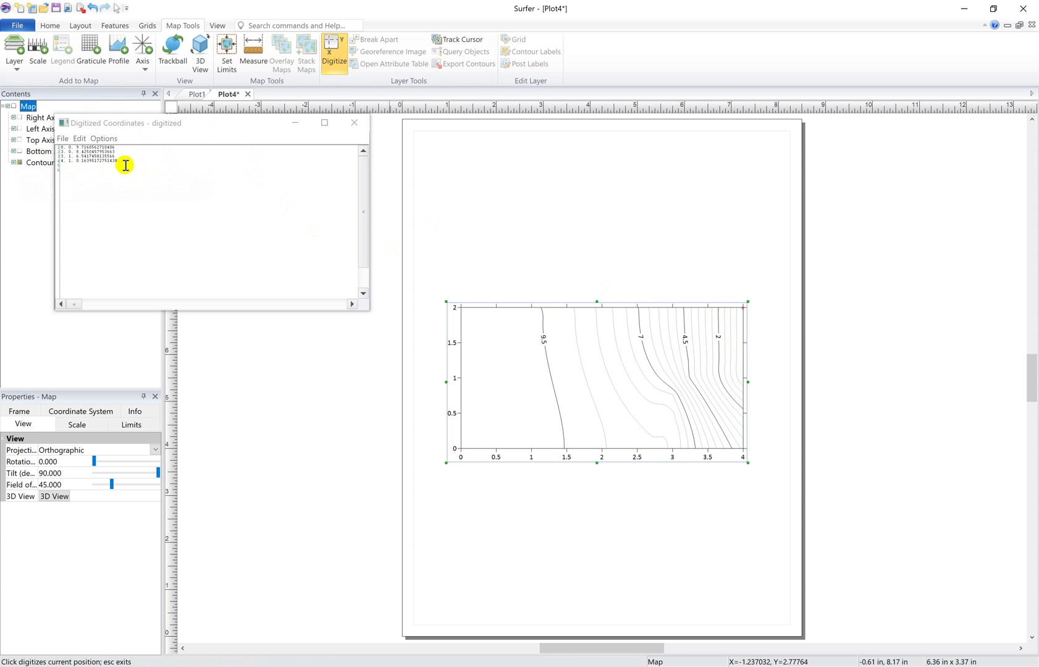
click(127, 166)
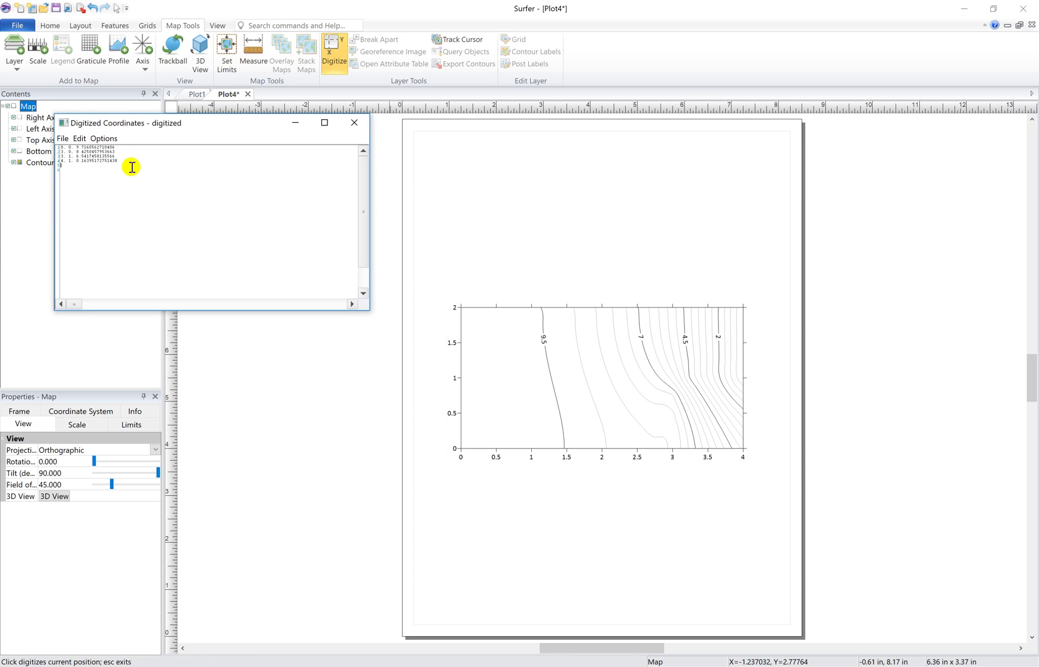
click(739, 378)
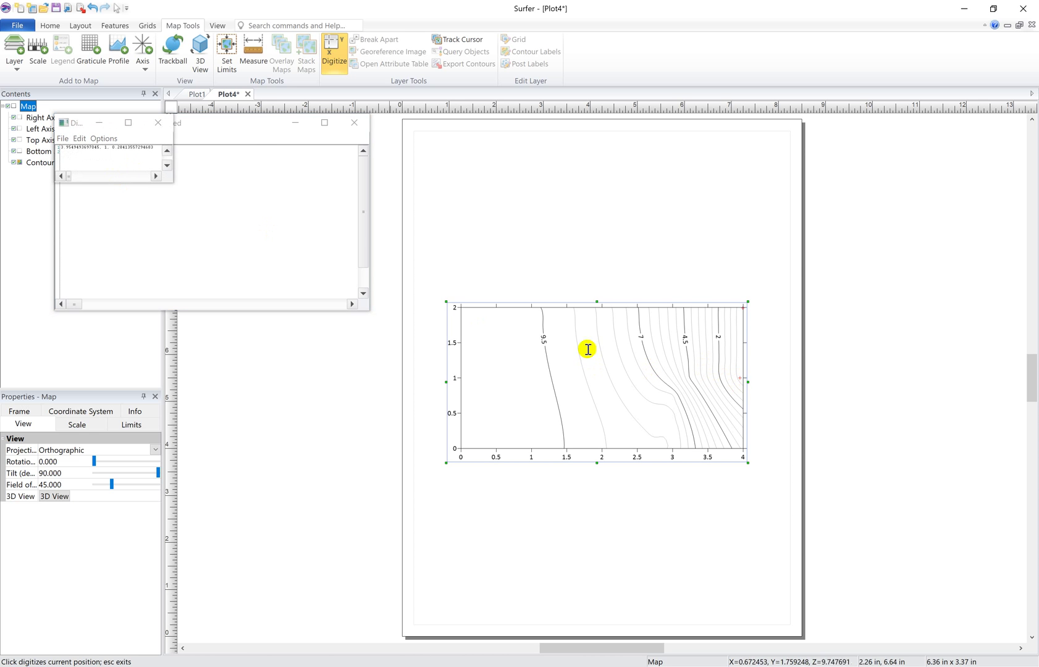
click(102, 121)
click(158, 123)
click(130, 181)
Cut the four coordinate lines and close the list without saving.
drag(136, 167, 70, 146)
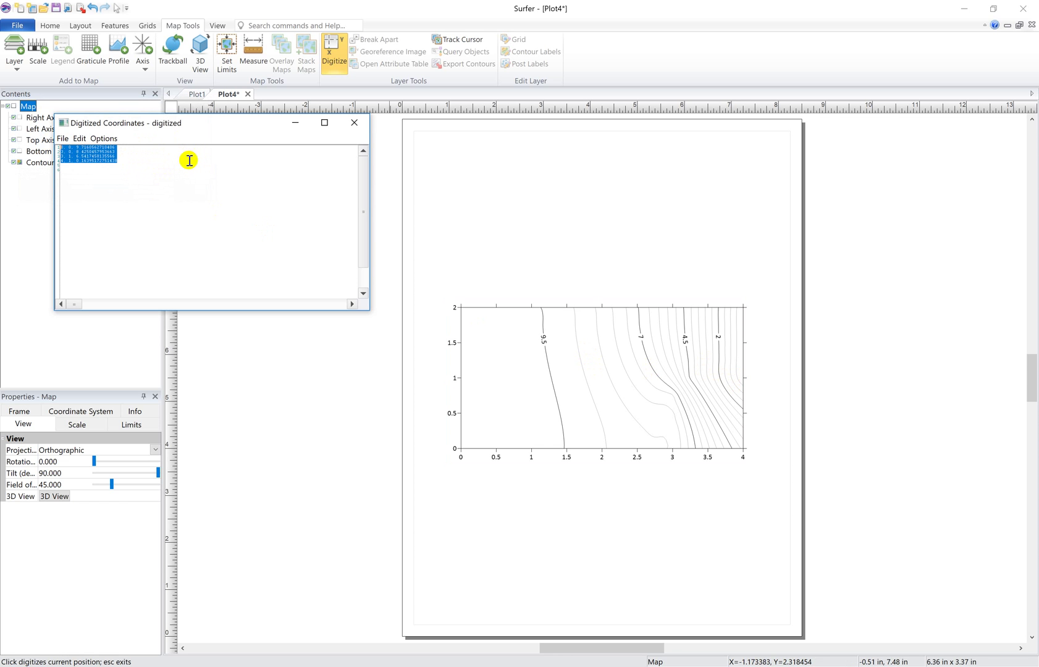
key(Delete)
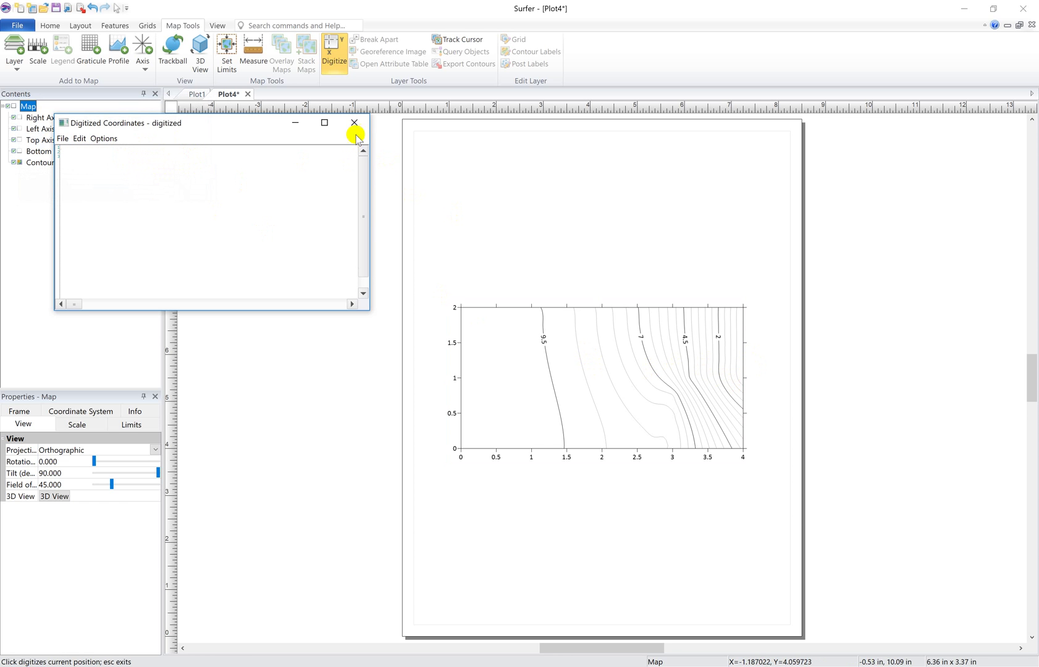
click(354, 122)
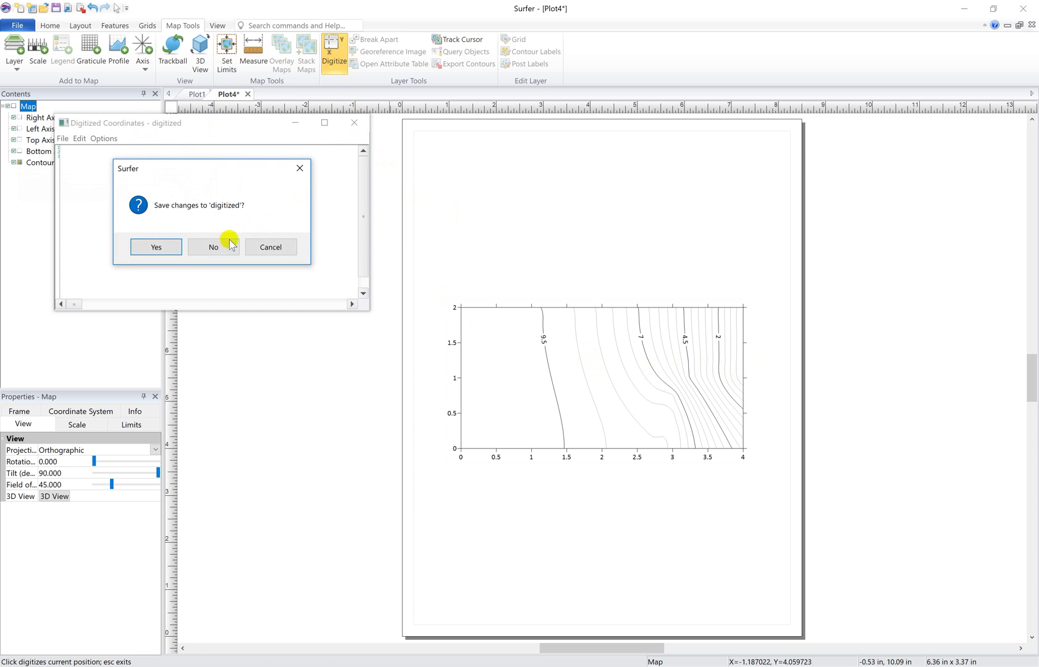
click(213, 246)
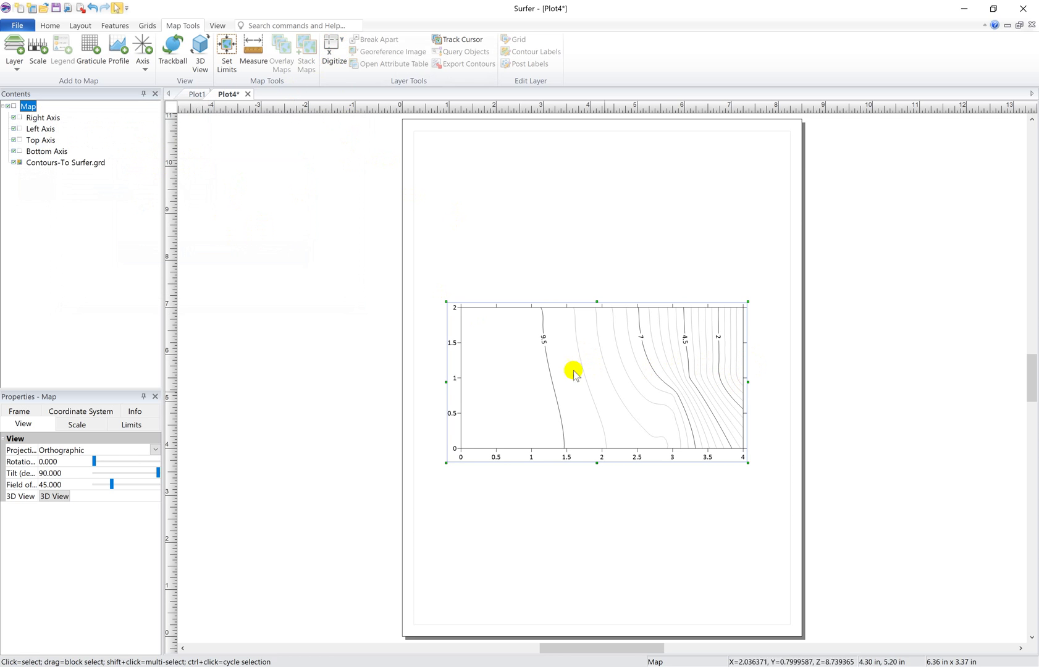
Digitize the 4, 2 corner and paste the four saved points 0,0; 3,0; 3,1; 4,1 above it.
click(335, 52)
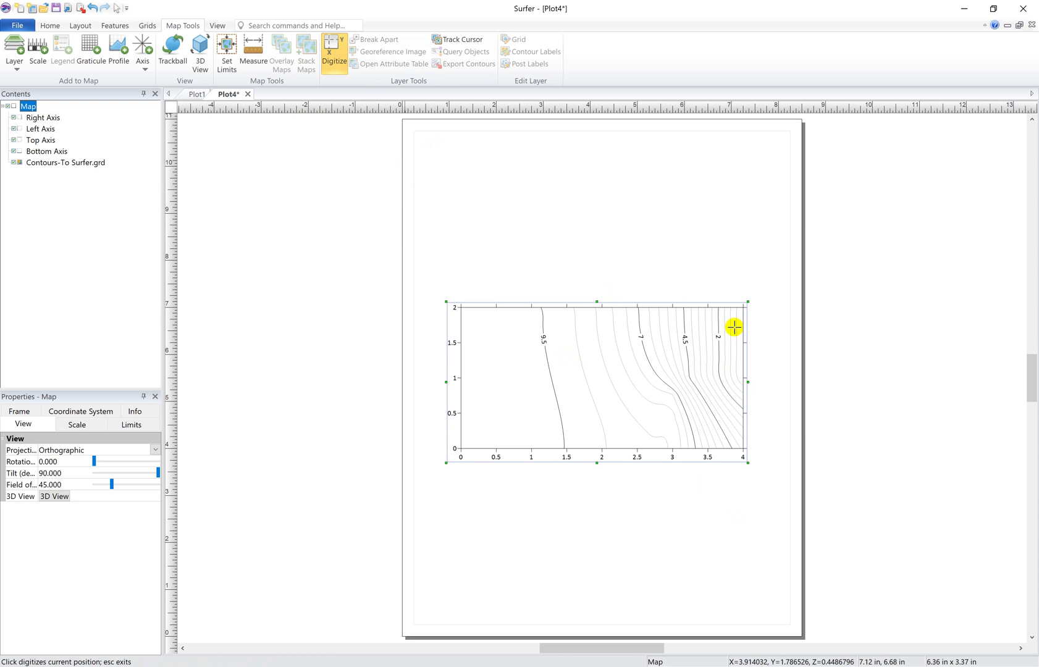
click(742, 308)
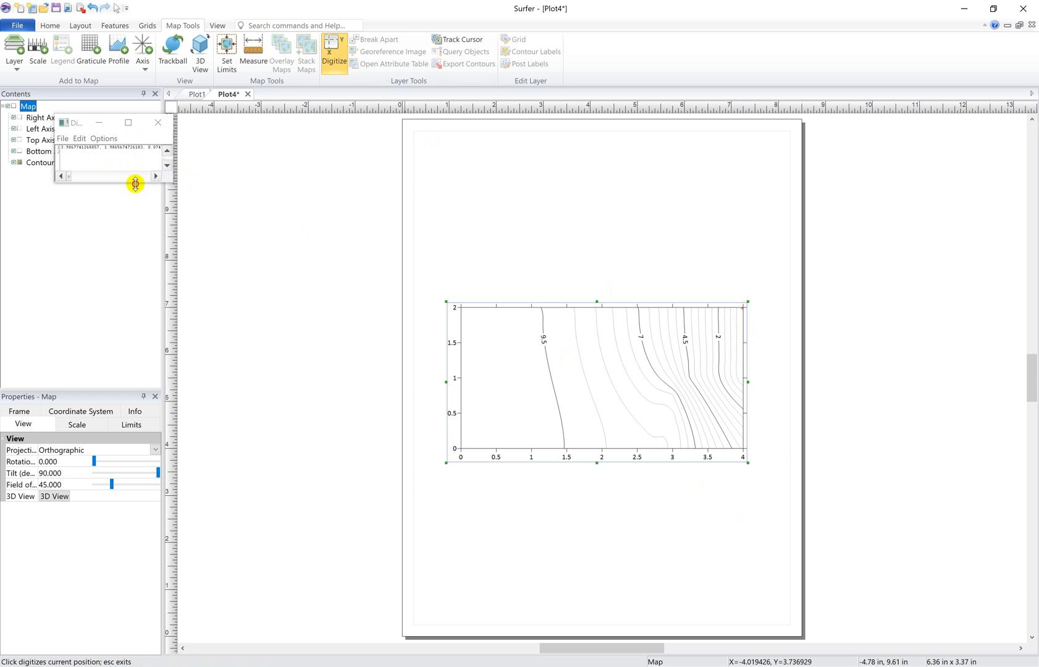
drag(135, 183, 146, 281)
drag(171, 207, 225, 204)
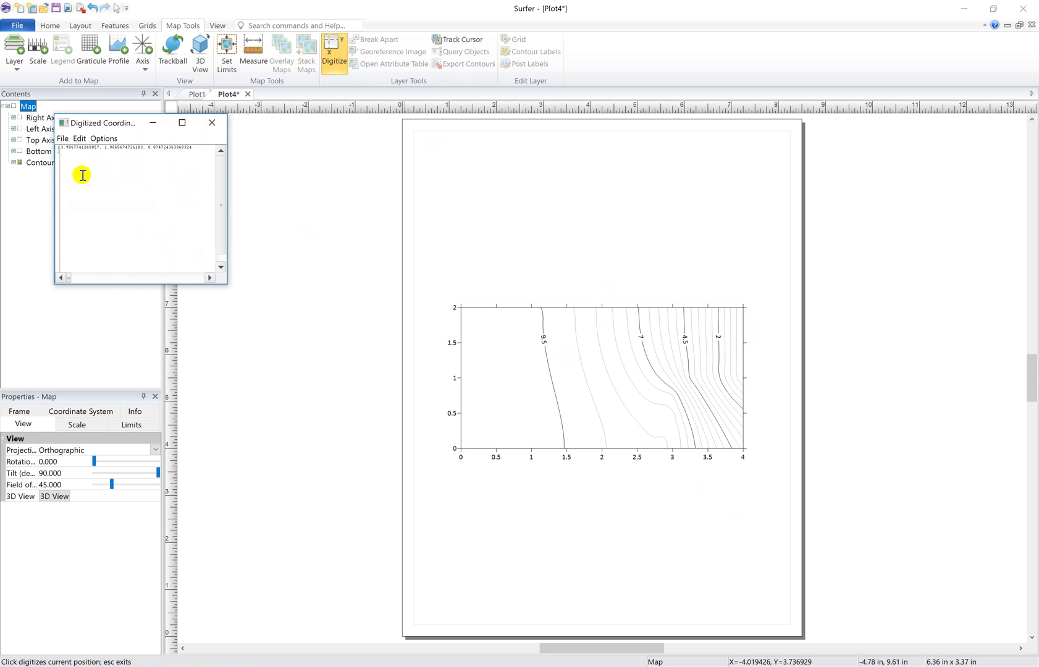
key(Return)
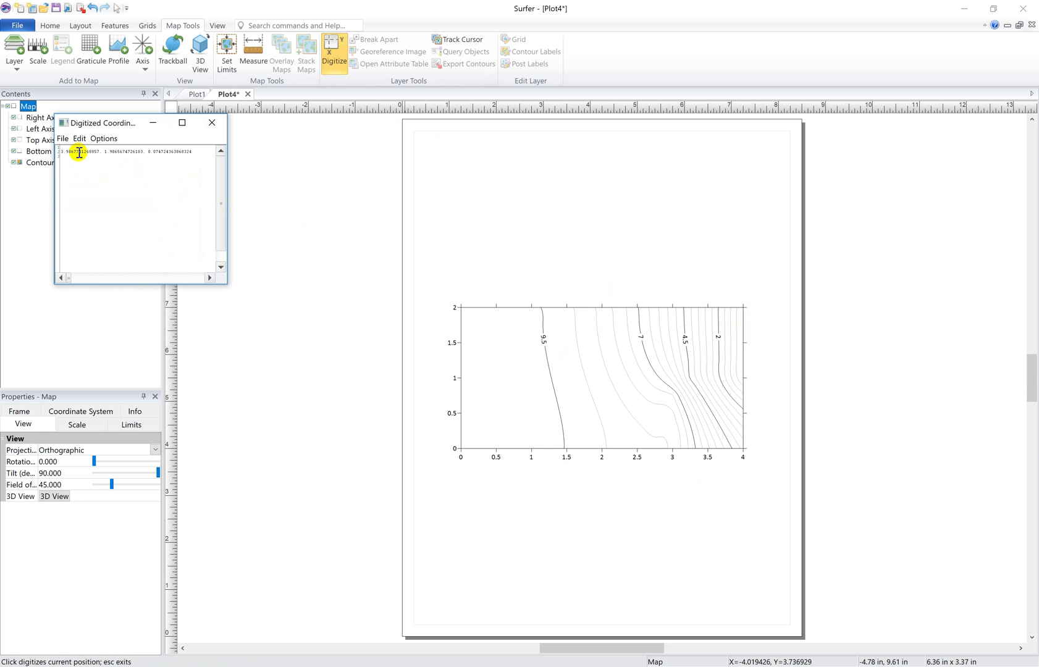
text(0. 0. 9.7160562710406 3. 0. 8.4250457953663 3. 1. 6.5417458135566 1. 1. 0.16395172751438)
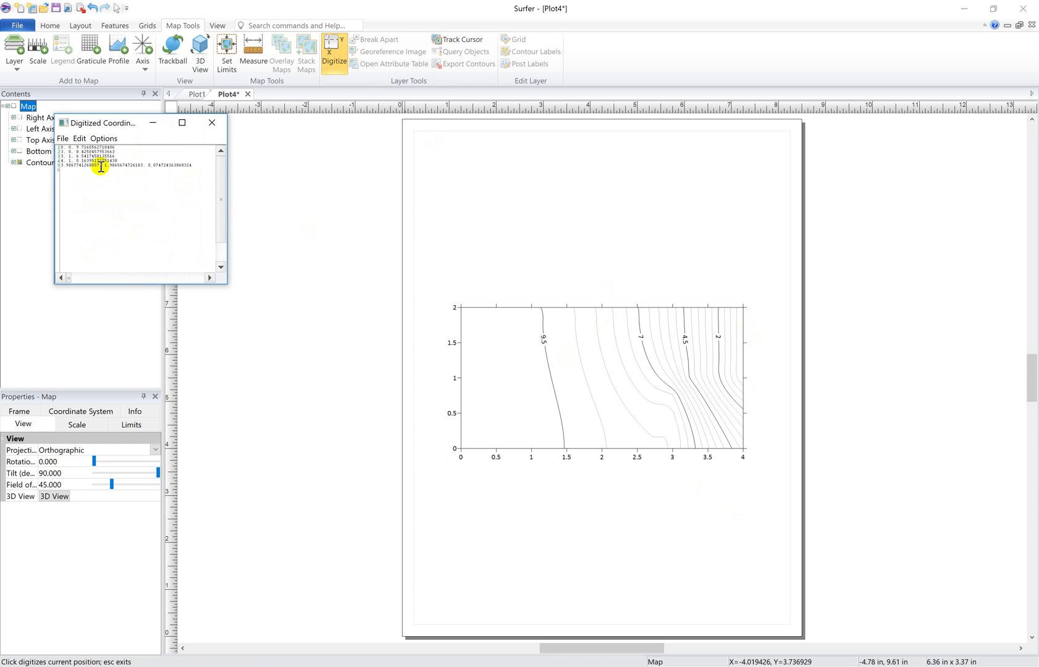
key(Delete)
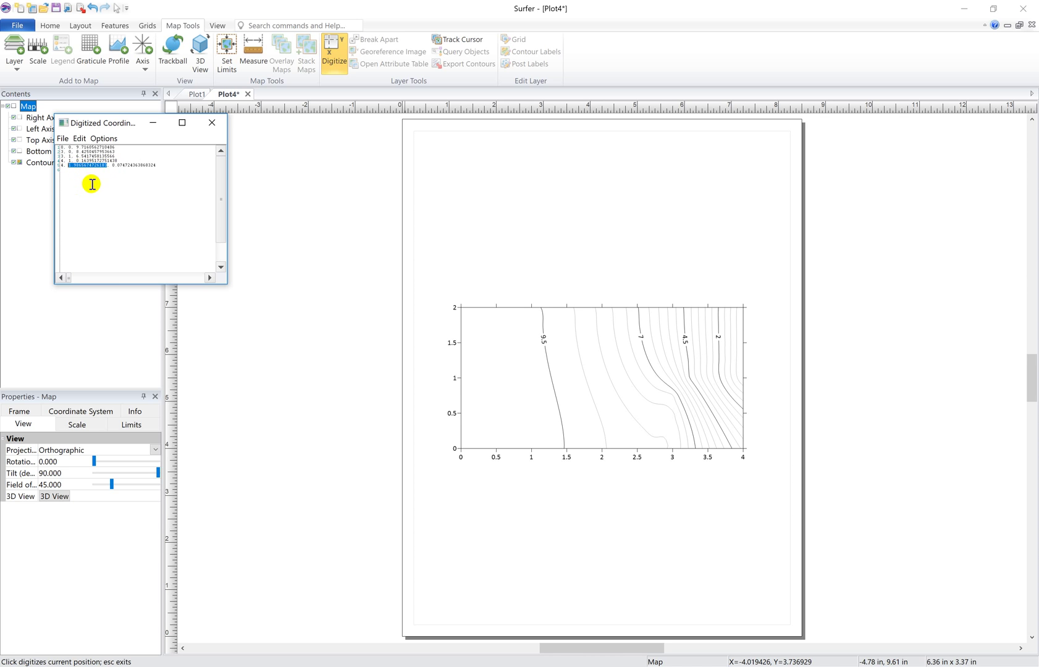
text(1)
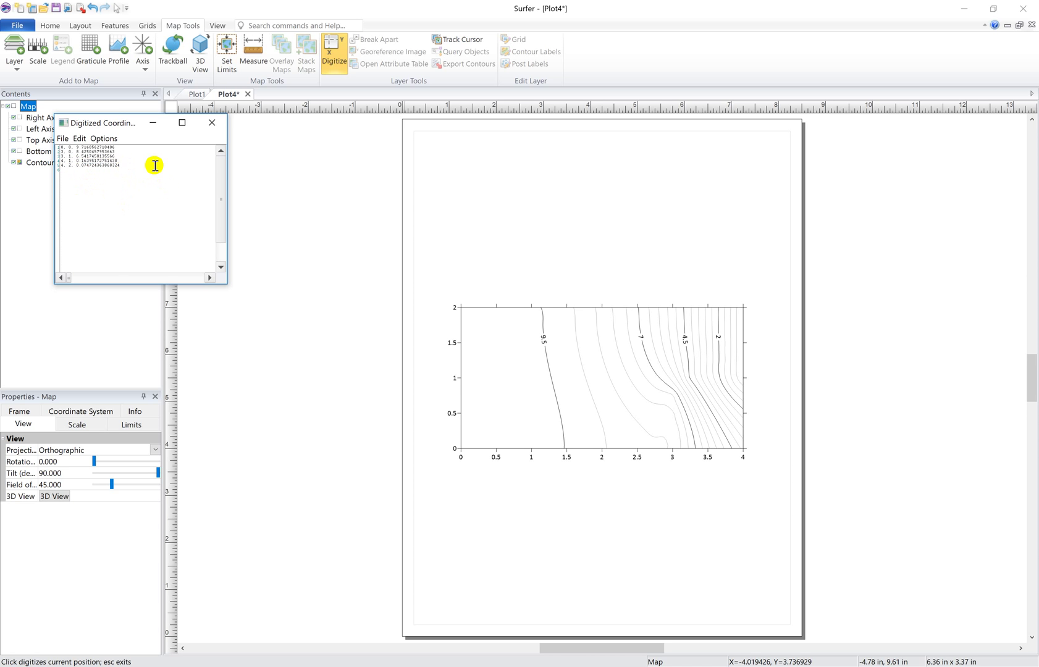
key(Return)
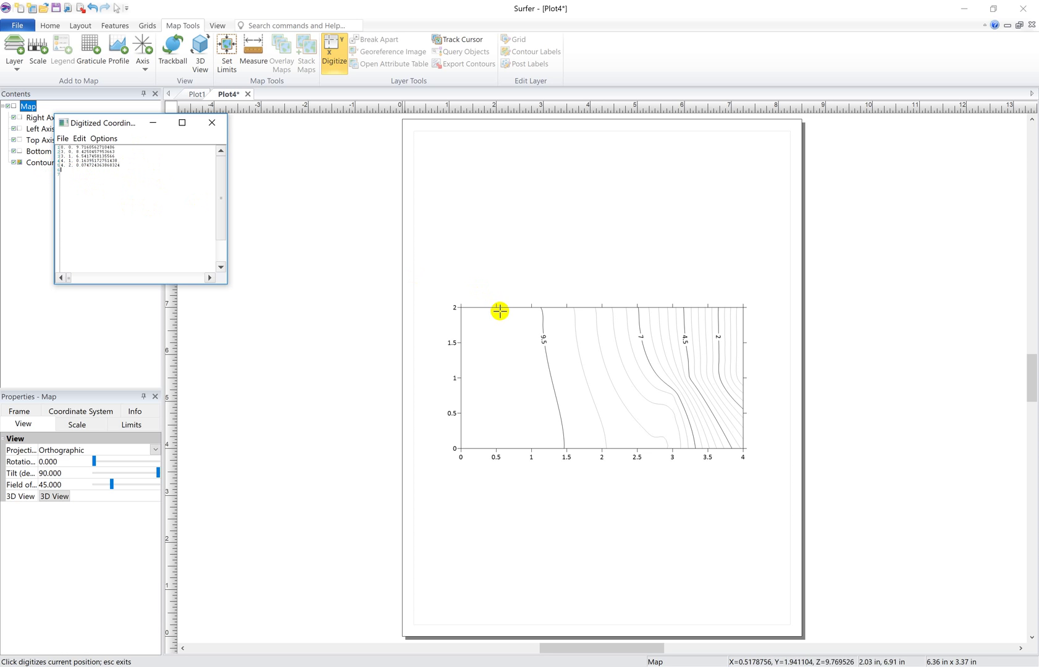
Add the top-left corner edited to 0, 2 and close the polygon back at 0, 0.
click(462, 308)
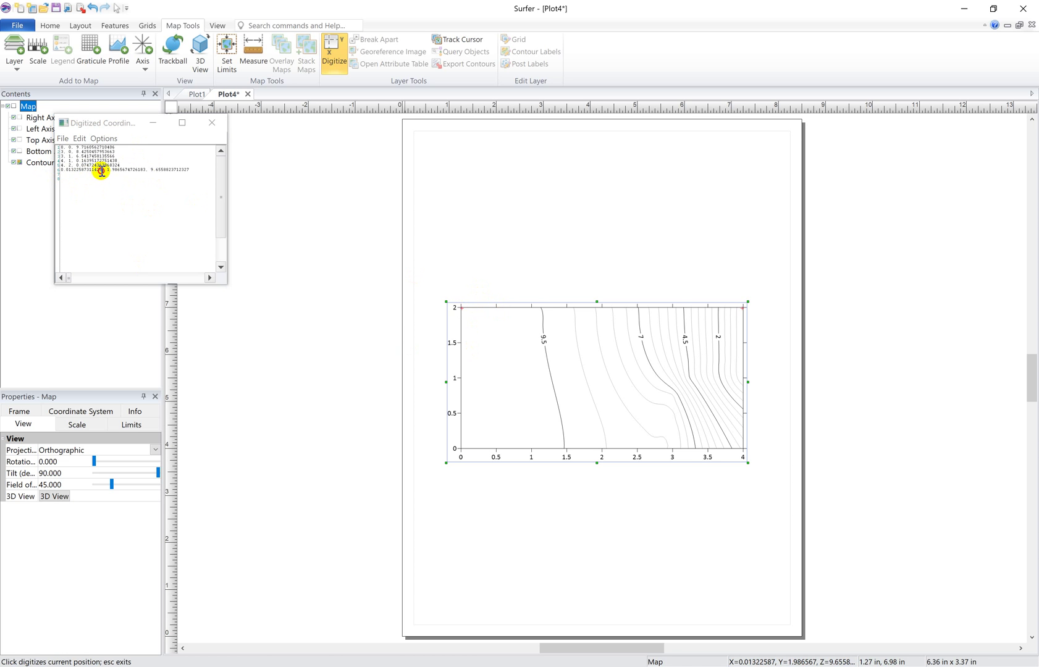
drag(101, 171, 36, 177)
text(0)
drag(107, 170, 84, 169)
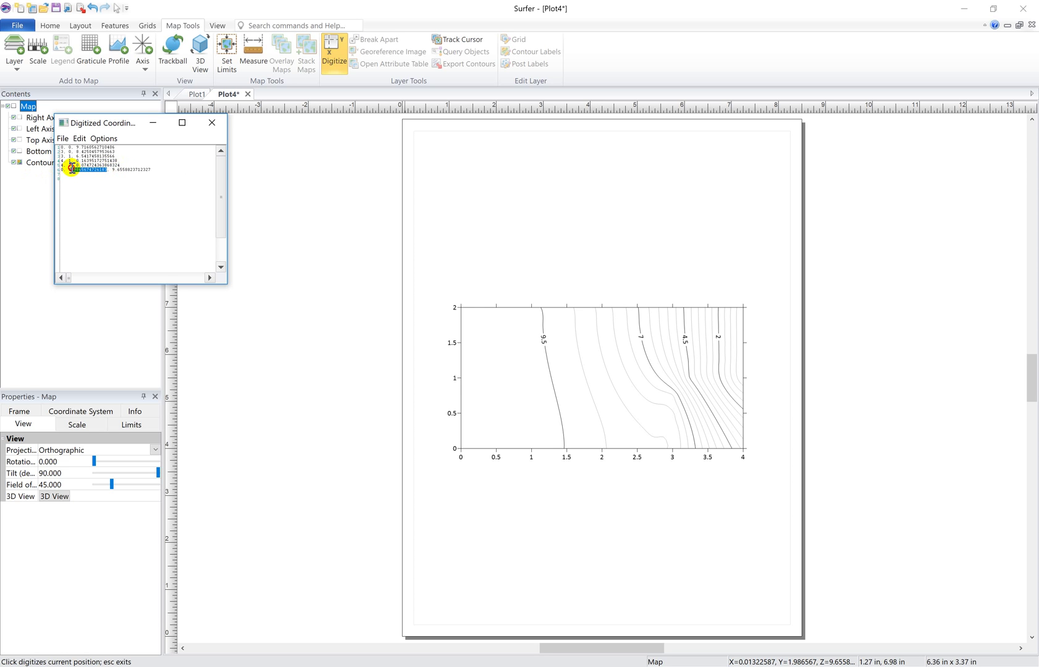
click(110, 170)
text(2)
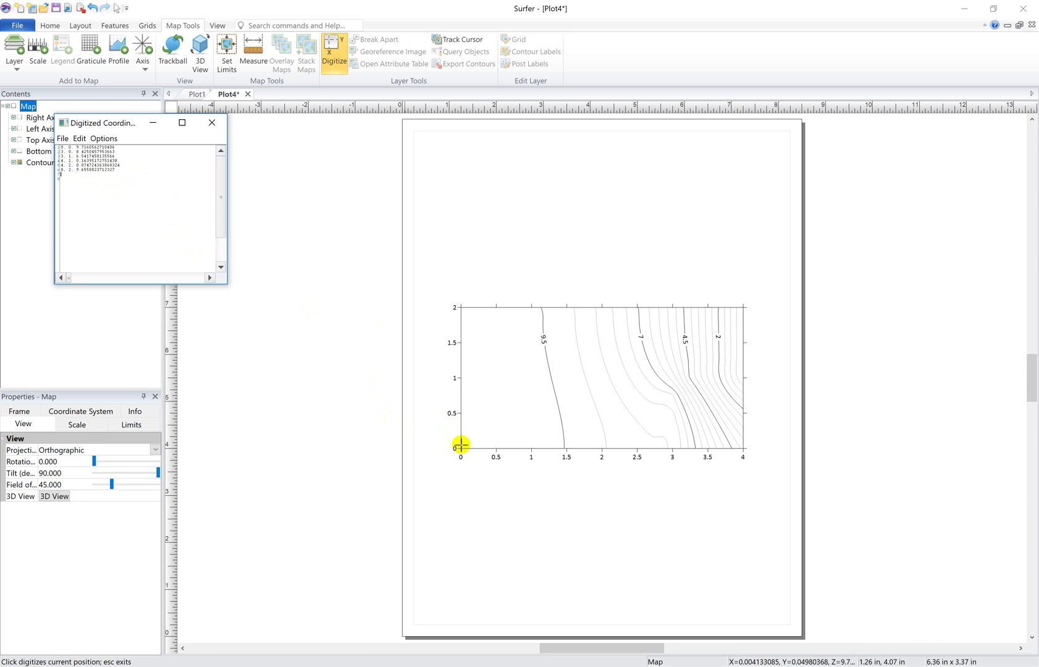
drag(127, 147, 73, 147)
click(79, 175)
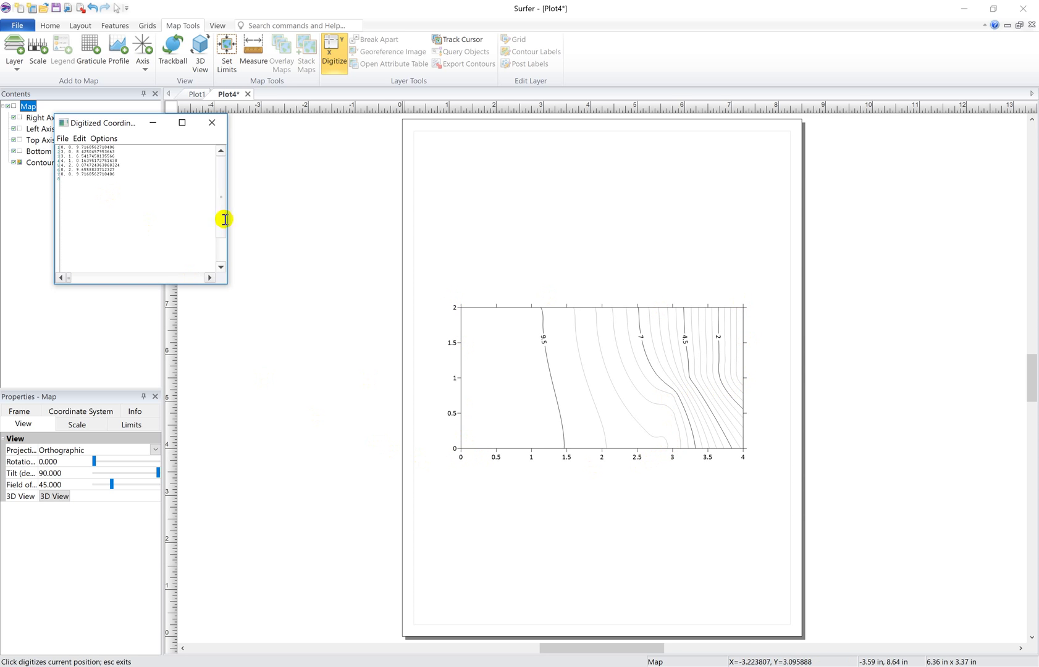
Save the boundary points as the FiledFE.bln blanking file and close the coordinates window.
click(62, 138)
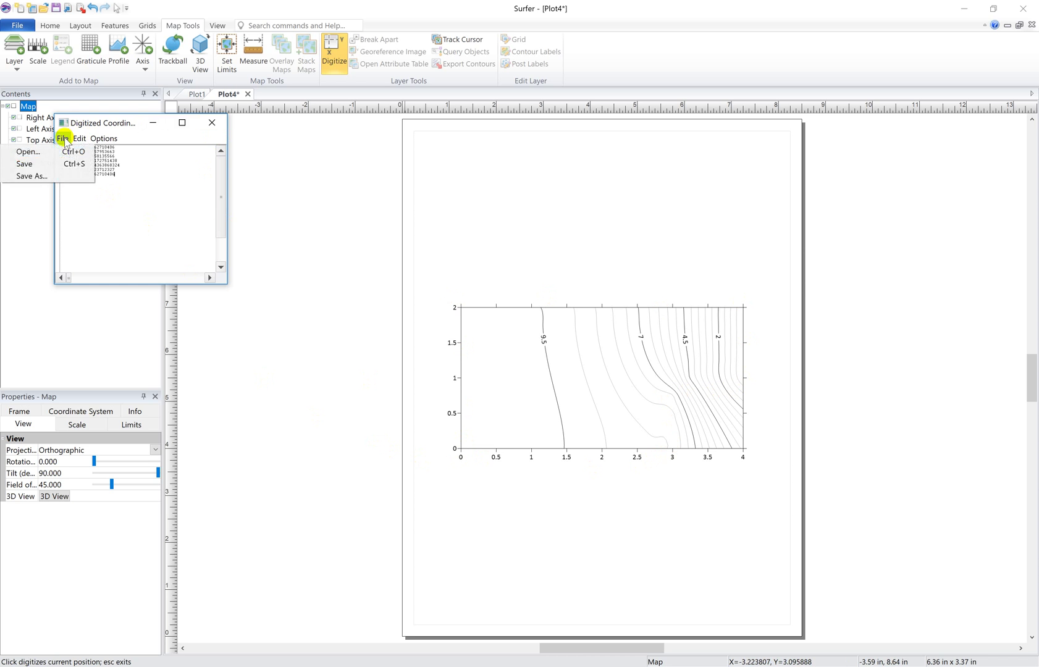
click(18, 163)
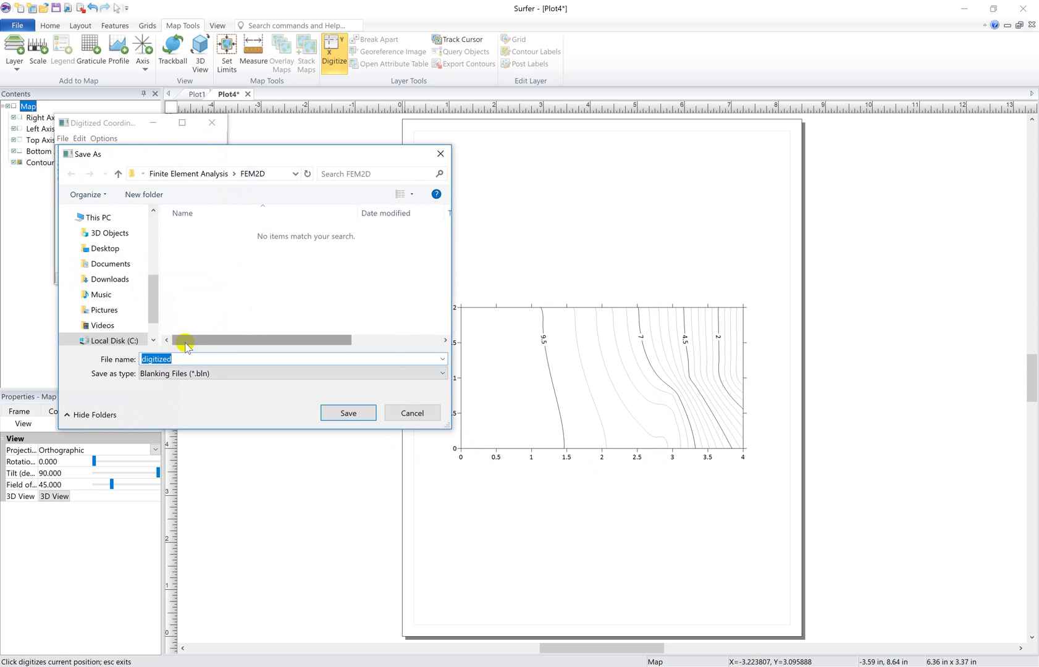
text(FiledFE)
click(348, 412)
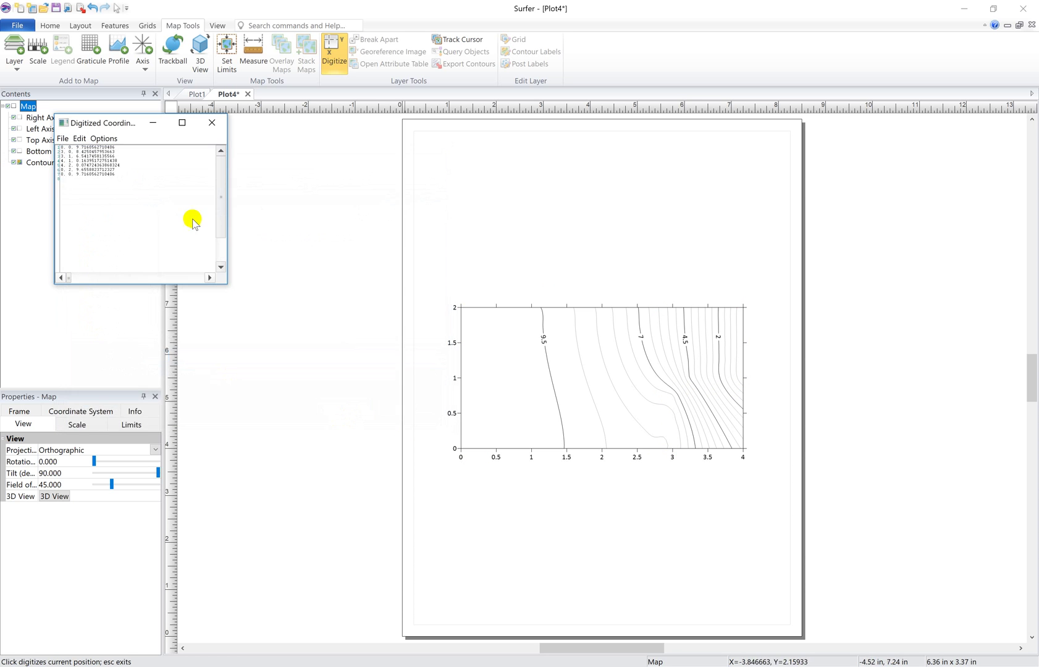
click(211, 123)
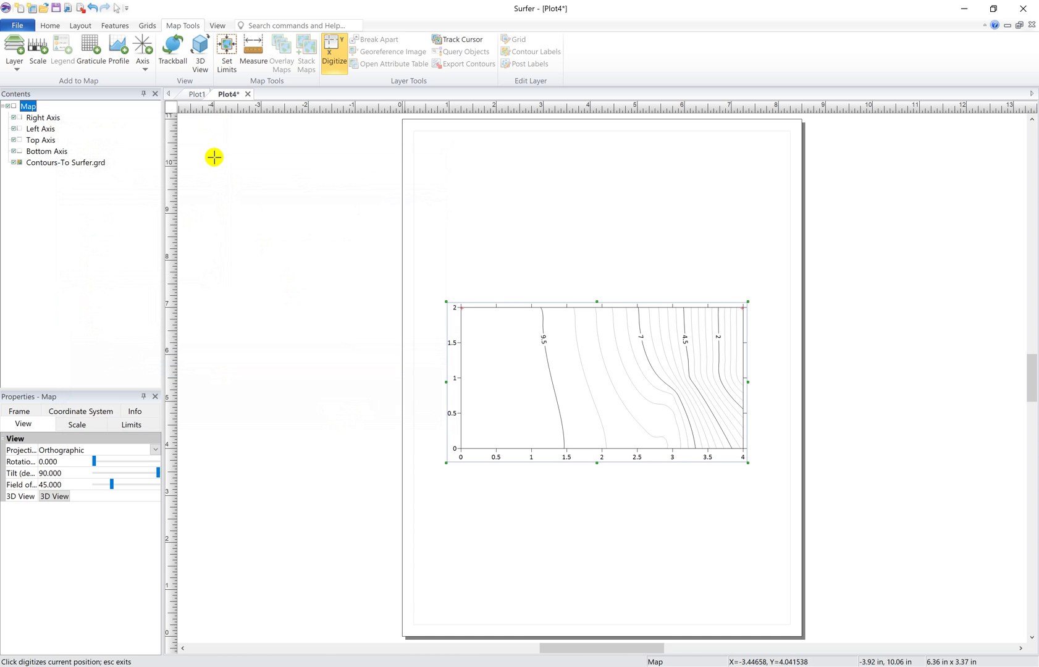
Start Assign NoData with To Surfer.grd as the input grid.
click(147, 25)
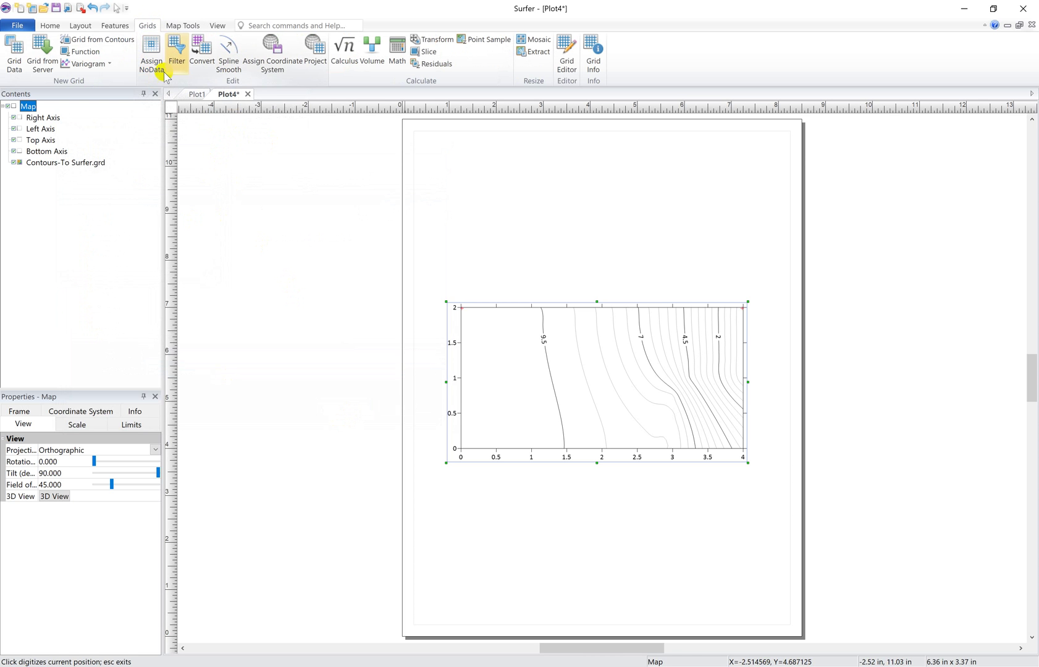
click(158, 68)
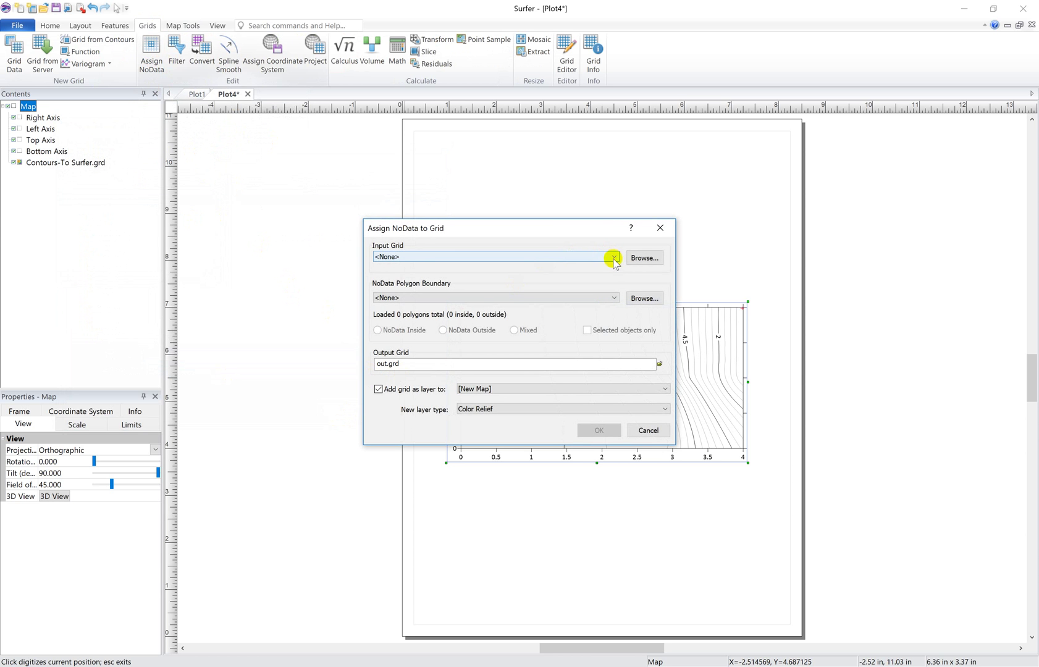
click(614, 258)
click(641, 260)
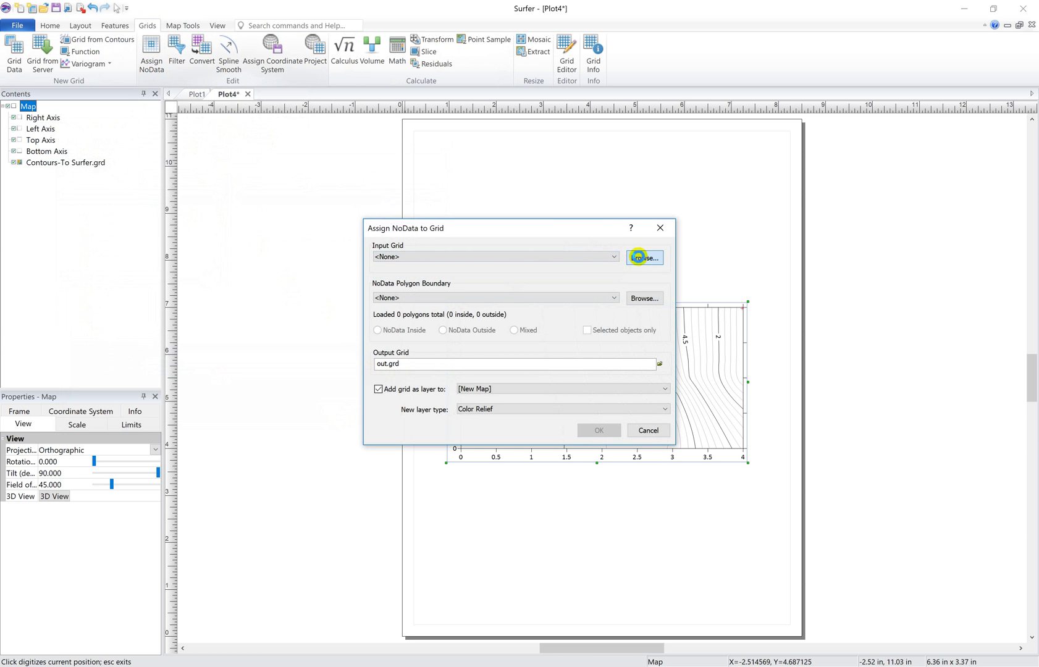
click(441, 233)
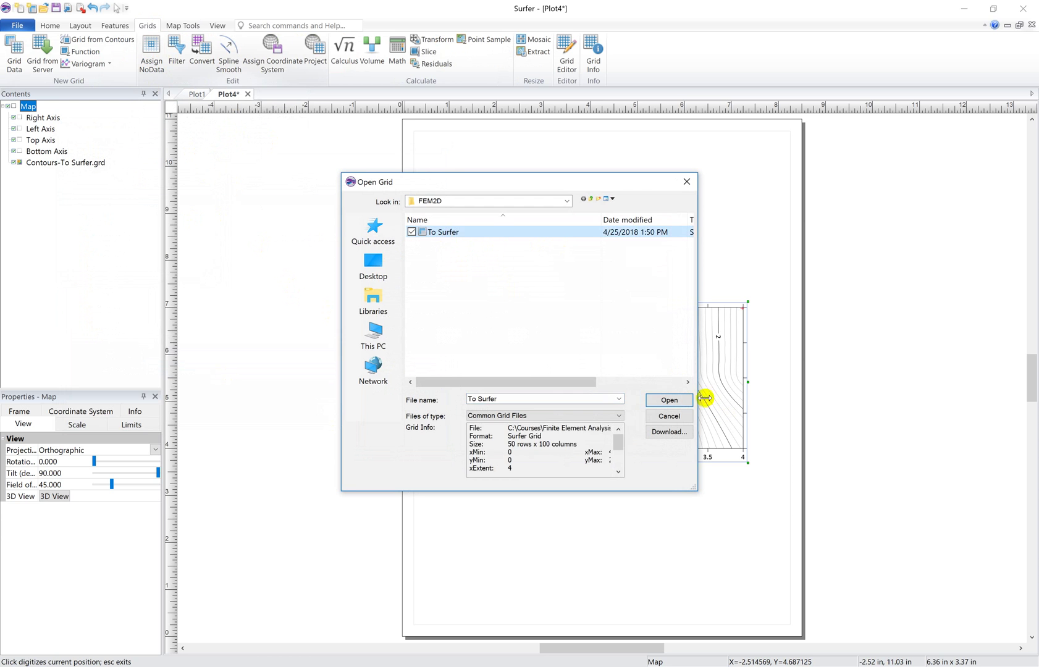
click(664, 399)
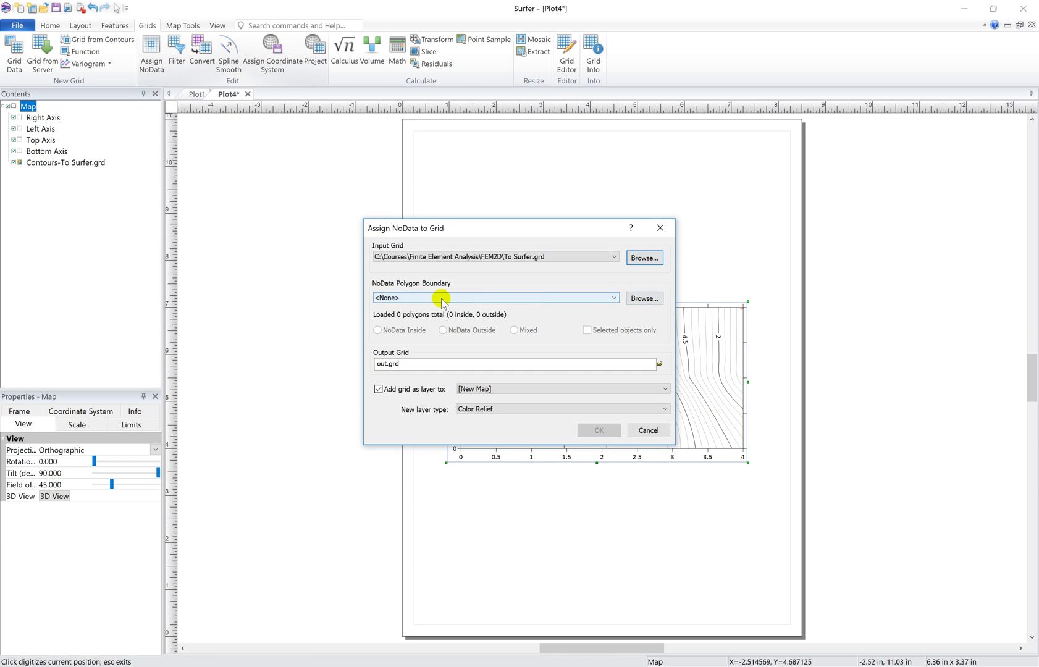
Use FiledFE.bln as boundary with NoData Outside, writing the result to out.grd.
click(646, 298)
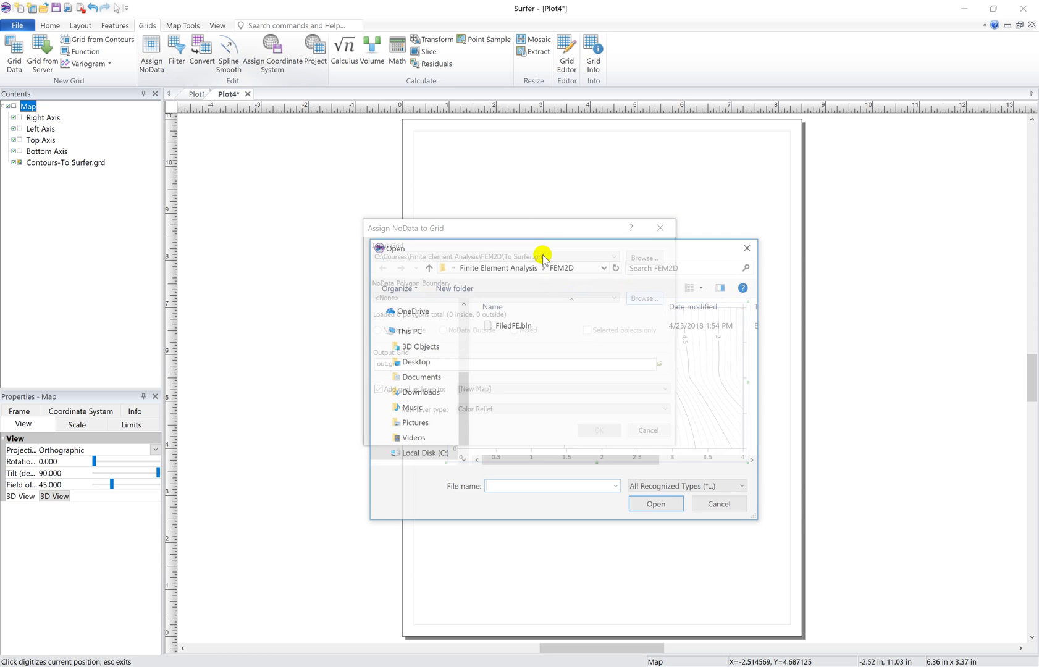
click(492, 327)
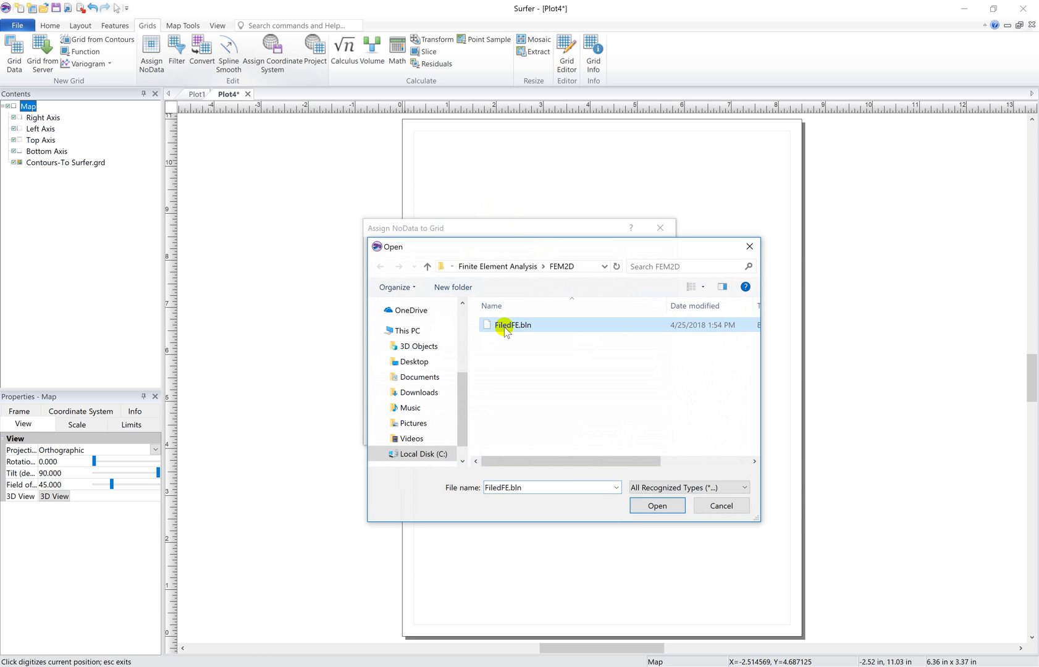
click(657, 506)
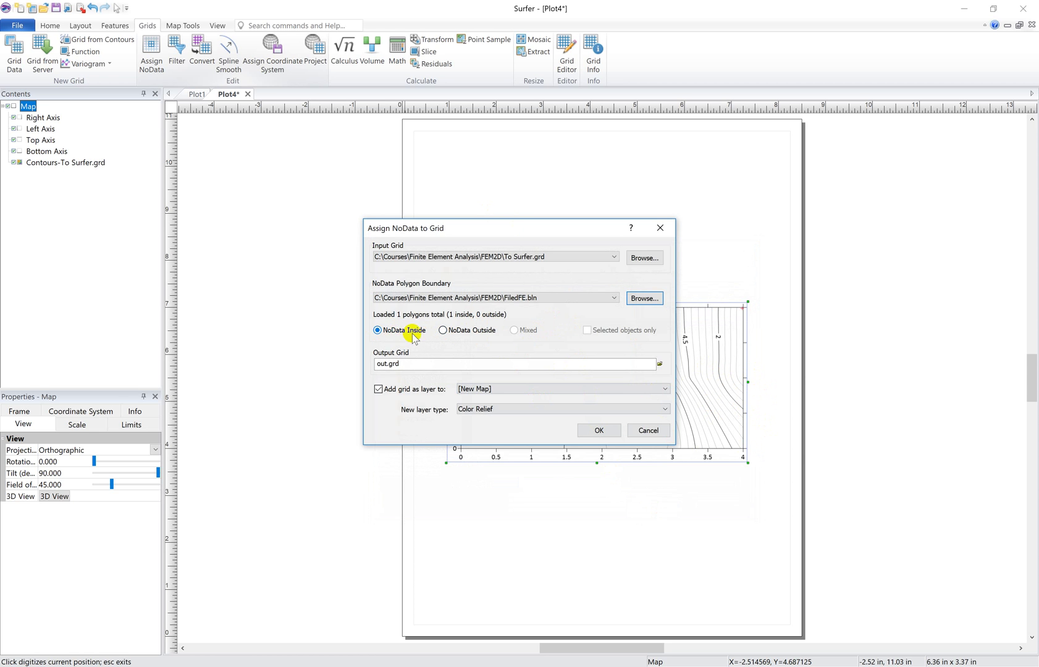
click(444, 331)
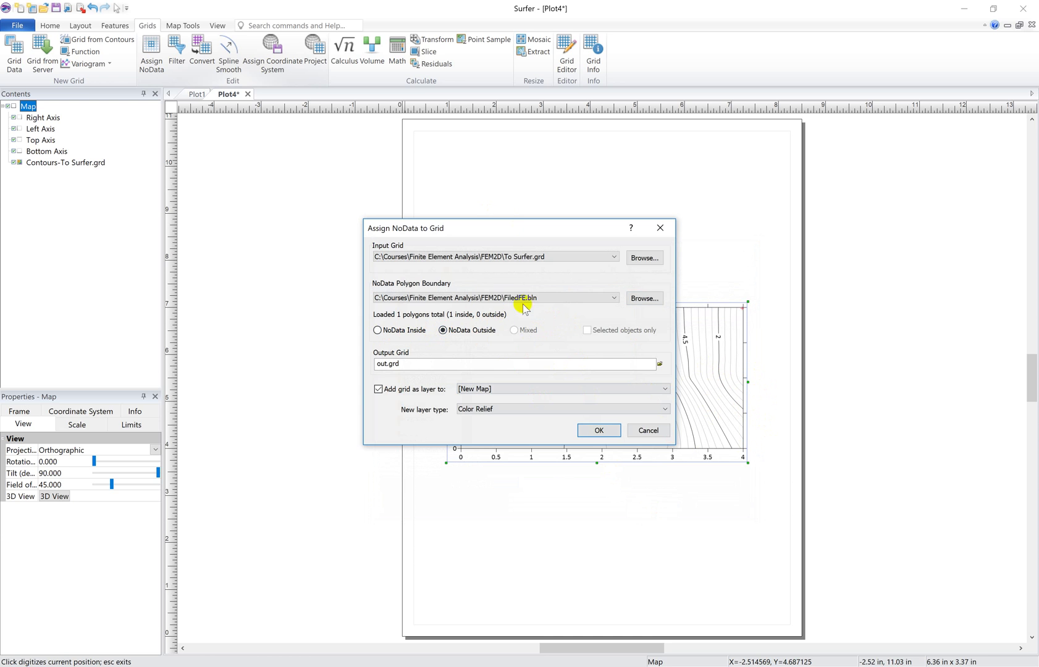
click(601, 431)
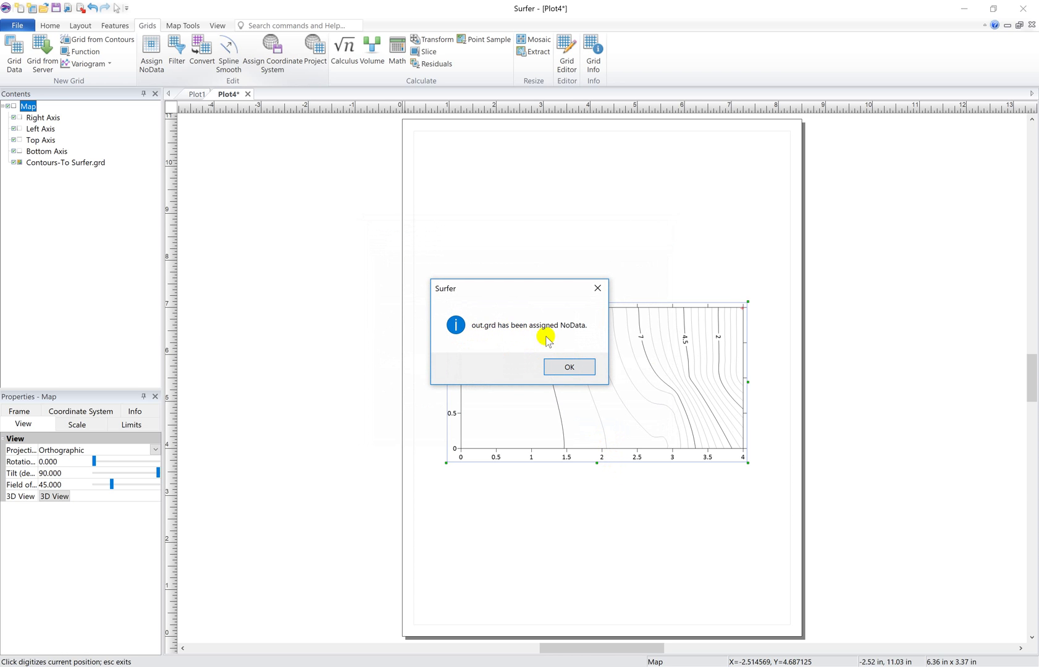
click(570, 367)
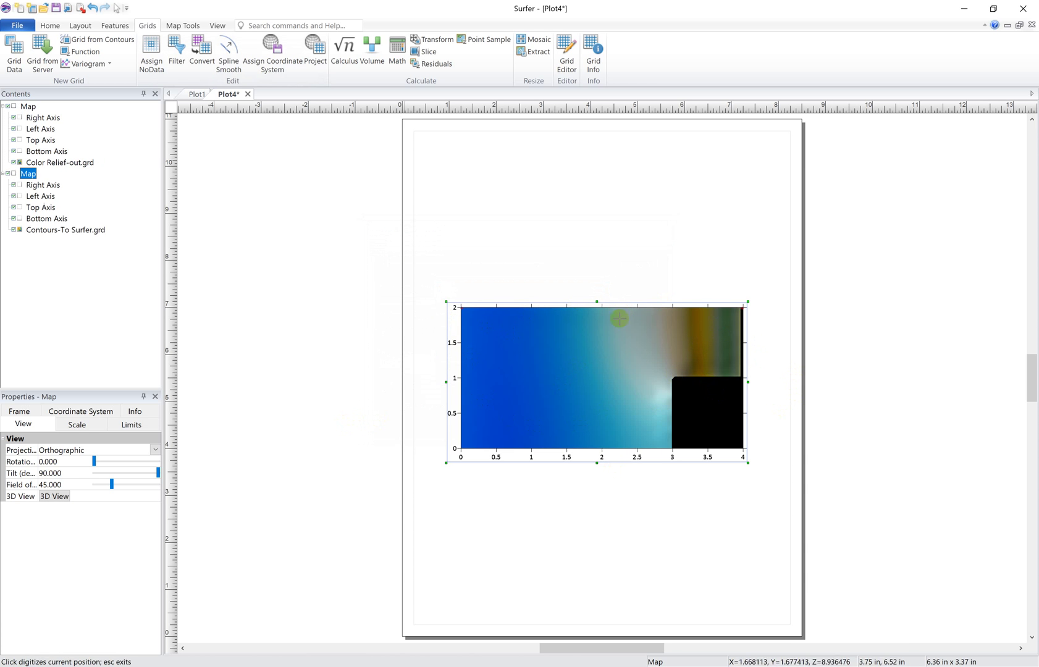
Select the Color Relief-out.grd layer and review its colour map settings without changes.
click(28, 108)
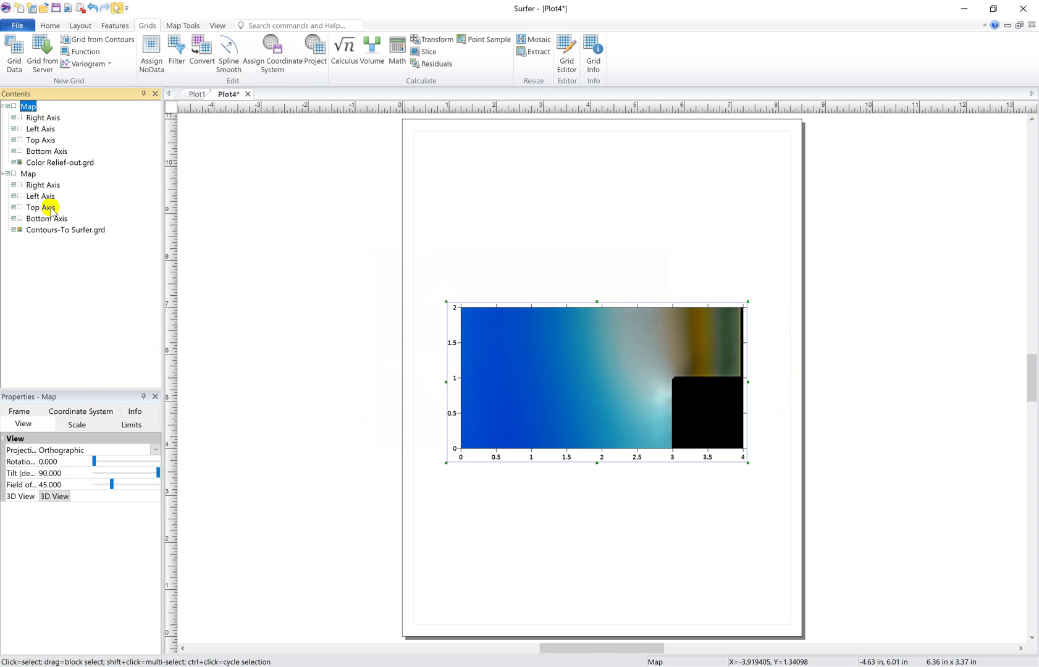
click(53, 163)
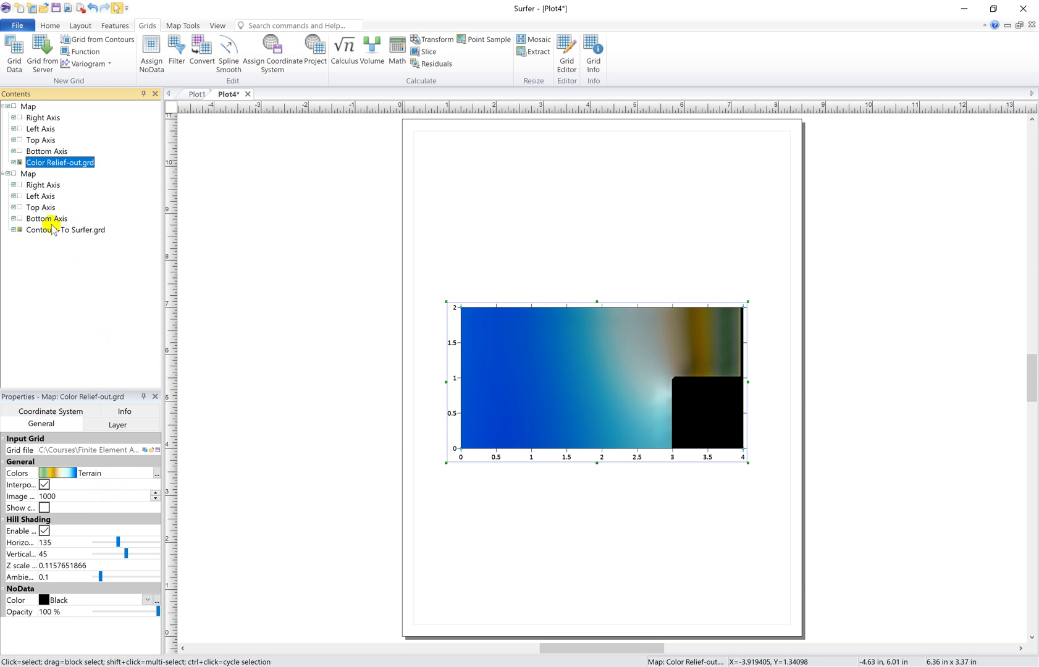
click(55, 231)
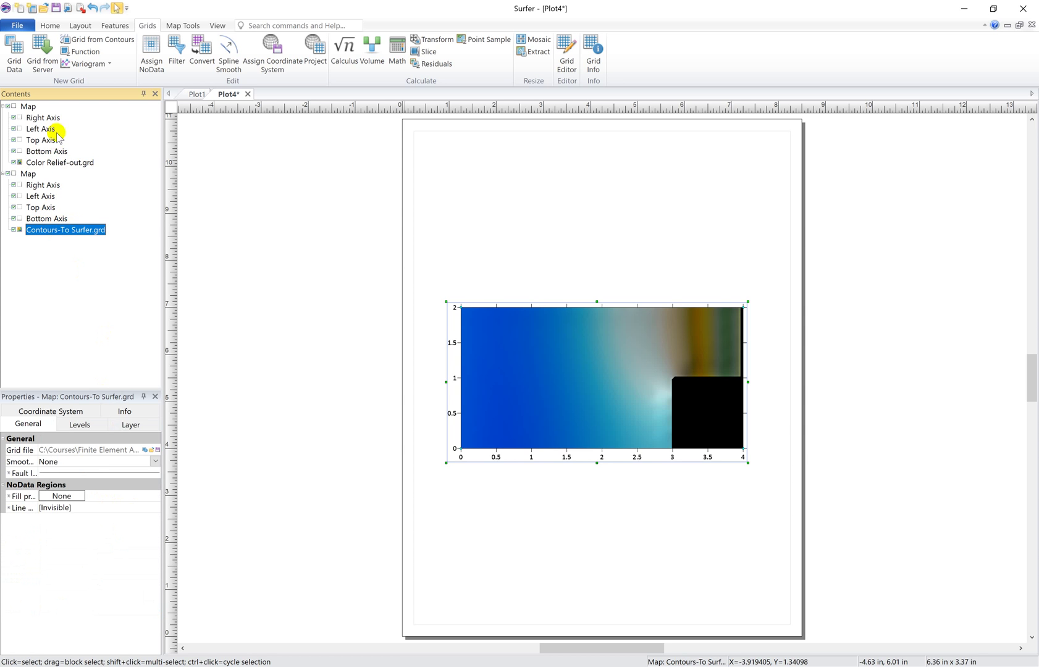
click(47, 164)
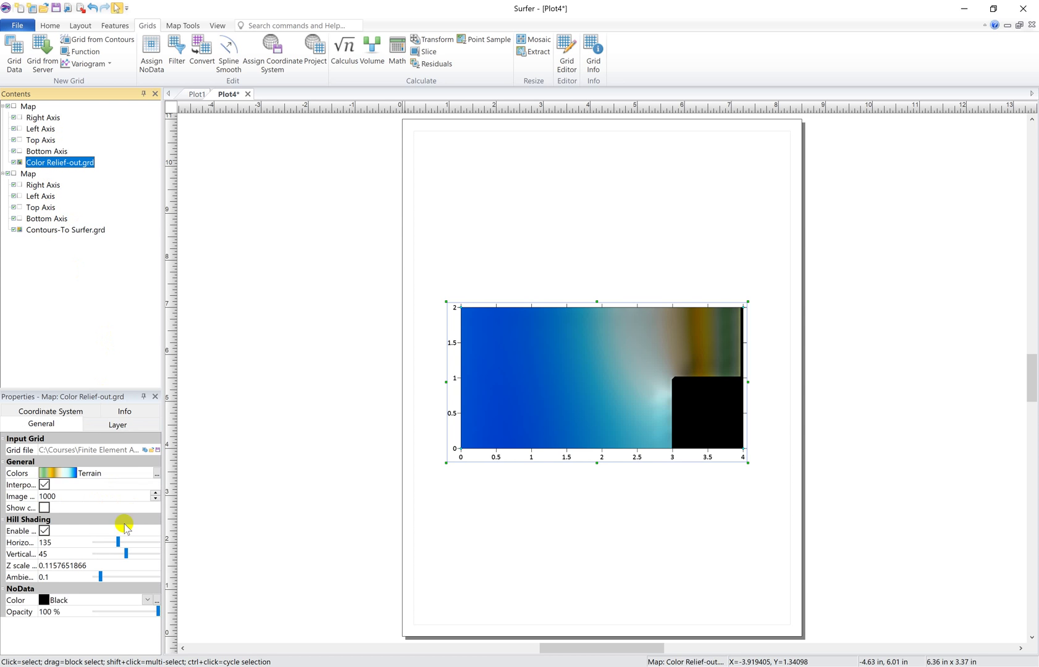
click(157, 473)
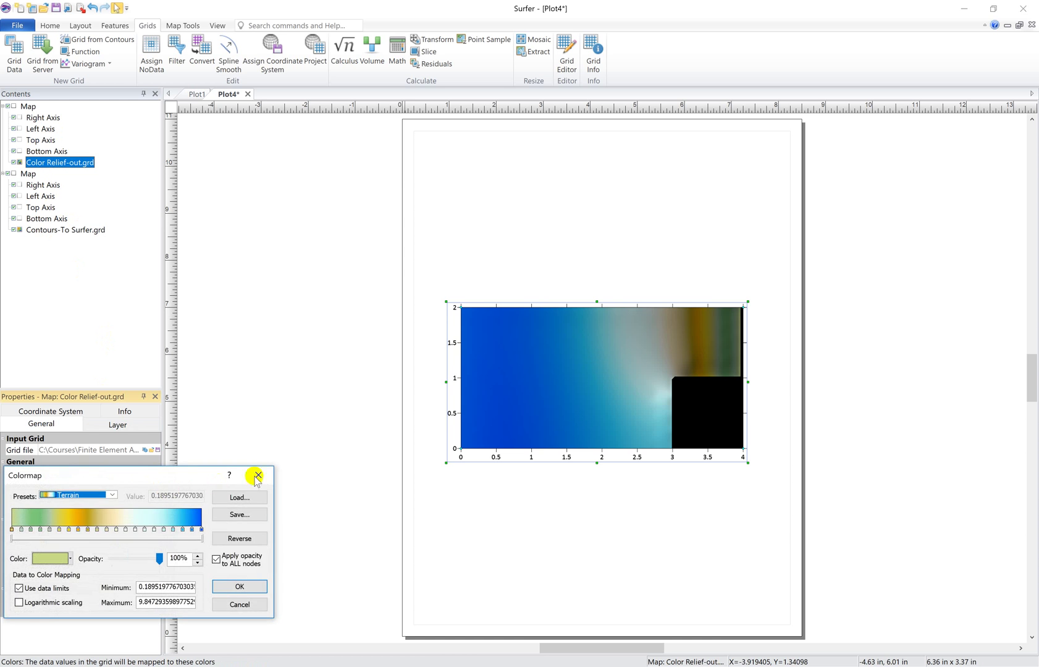
click(260, 475)
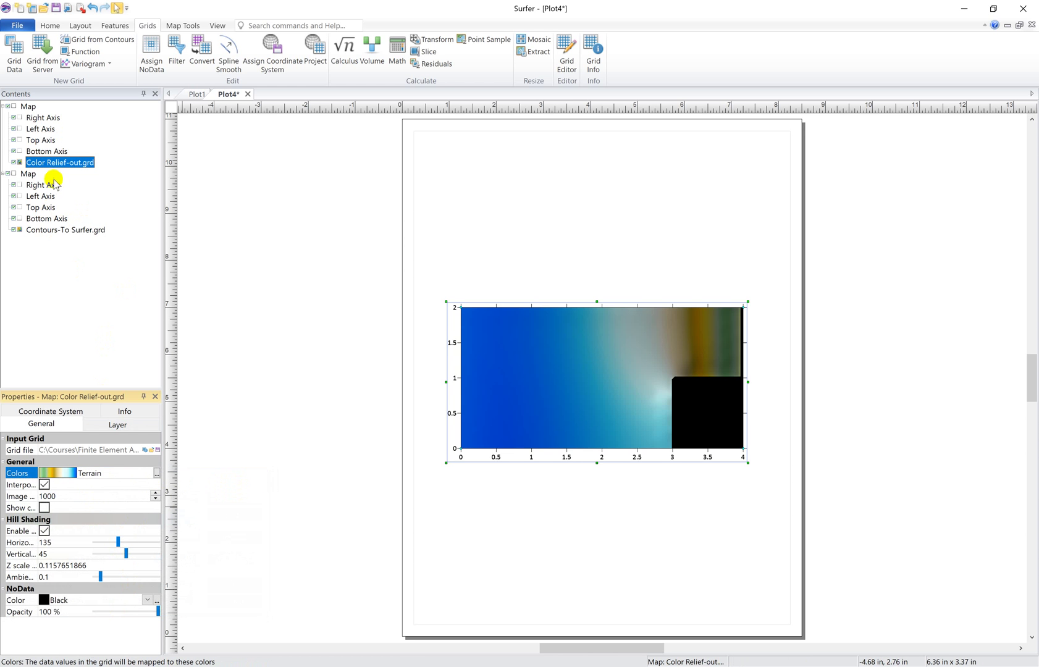
click(14, 162)
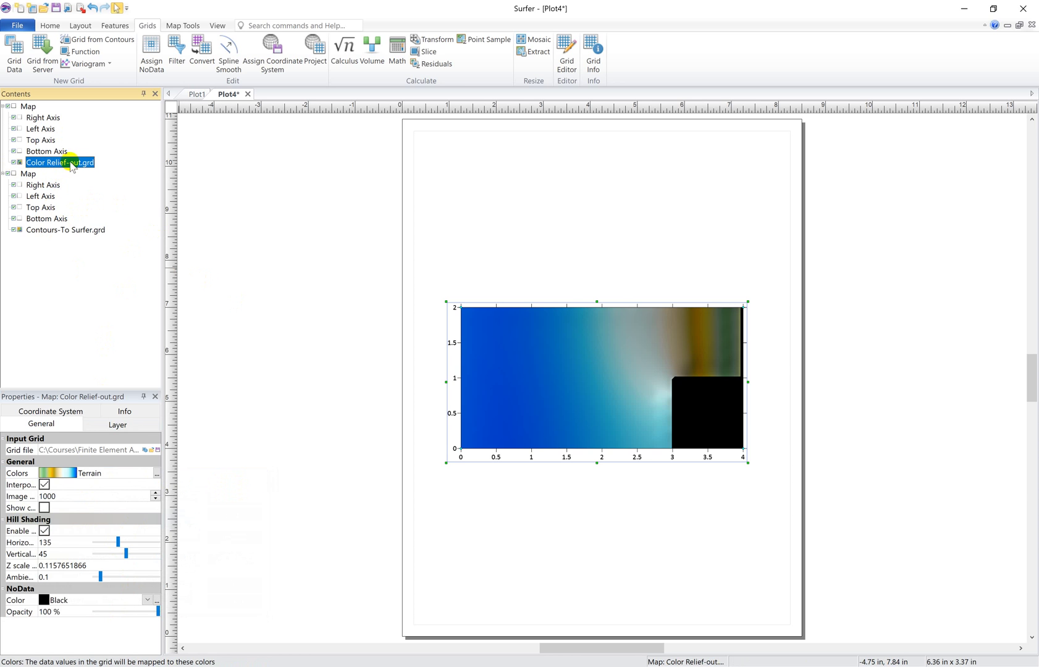
Check the first map's view and projection options.
click(32, 107)
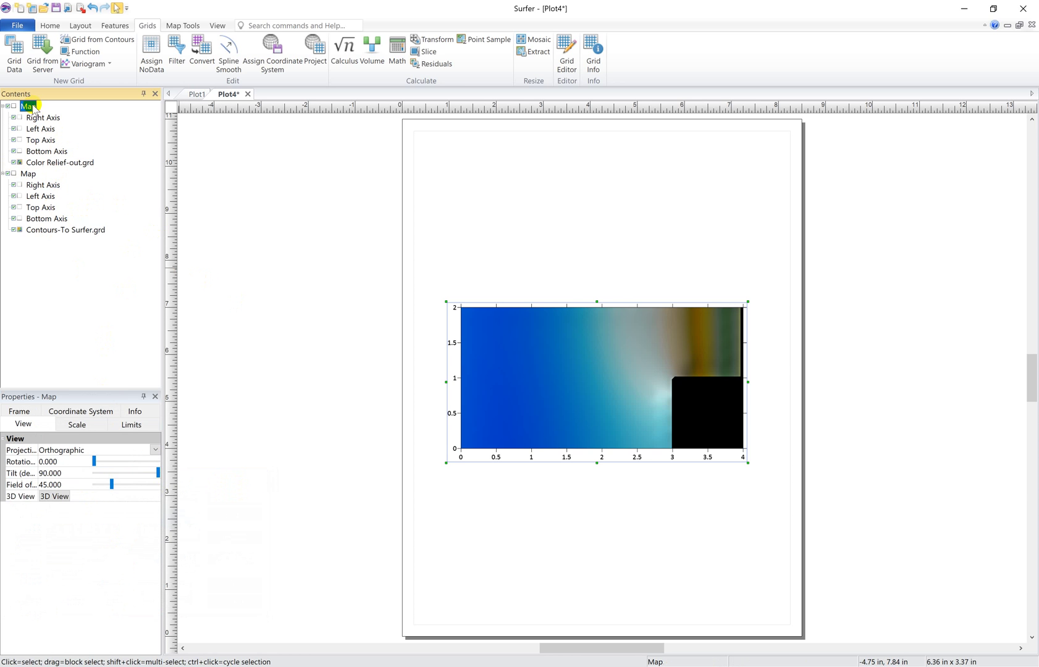
click(126, 449)
click(93, 512)
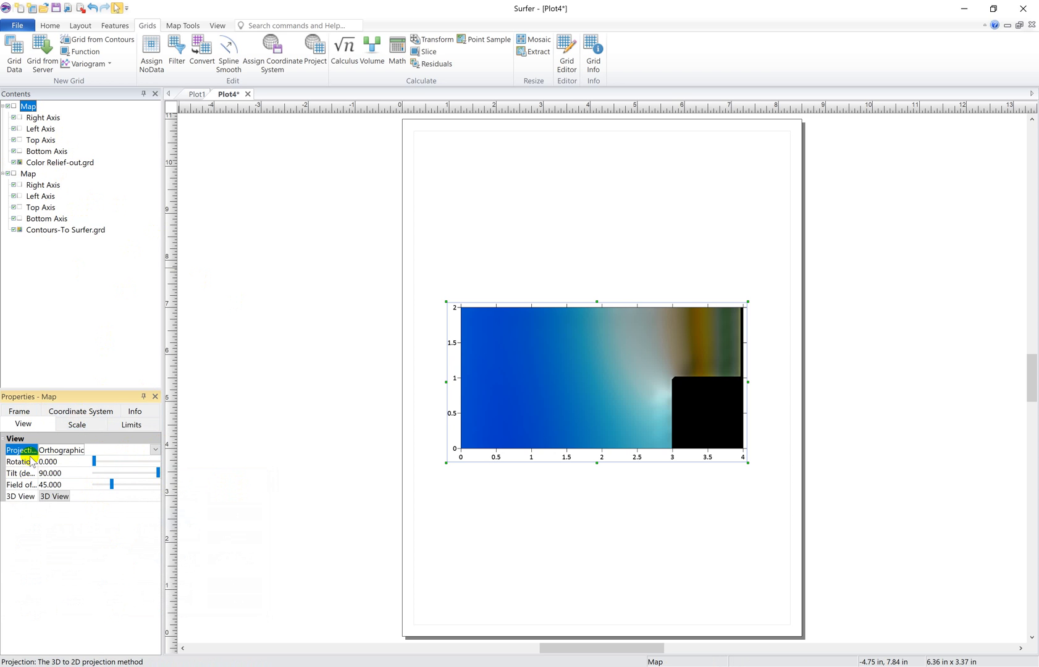
click(62, 449)
click(97, 529)
Select the Contours-To Surfer.grd layer and its source Grid file setting.
click(14, 231)
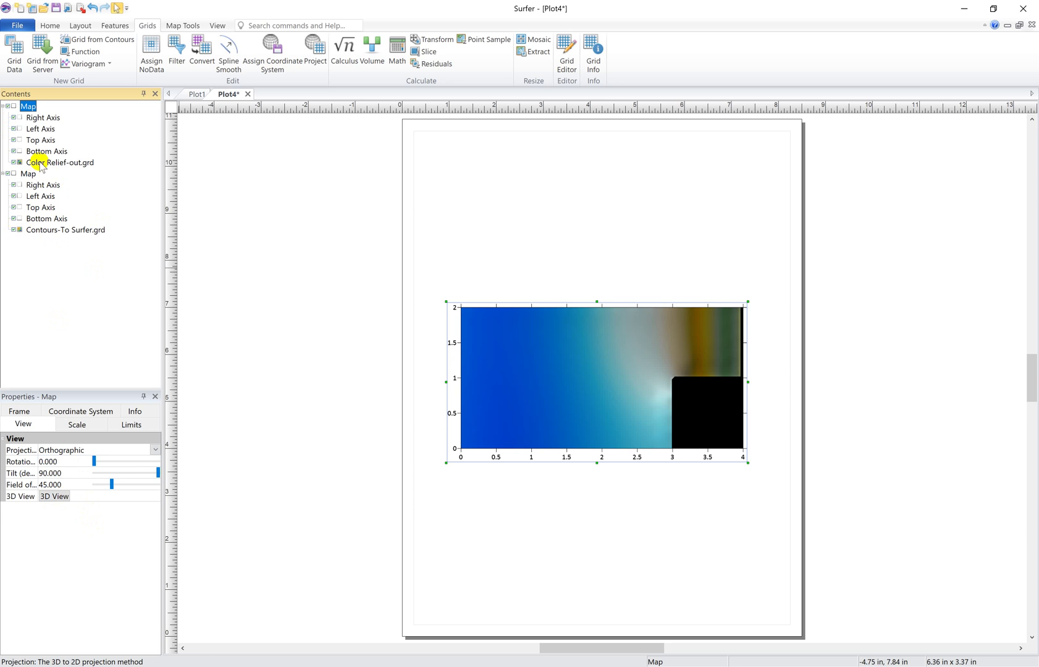
click(36, 230)
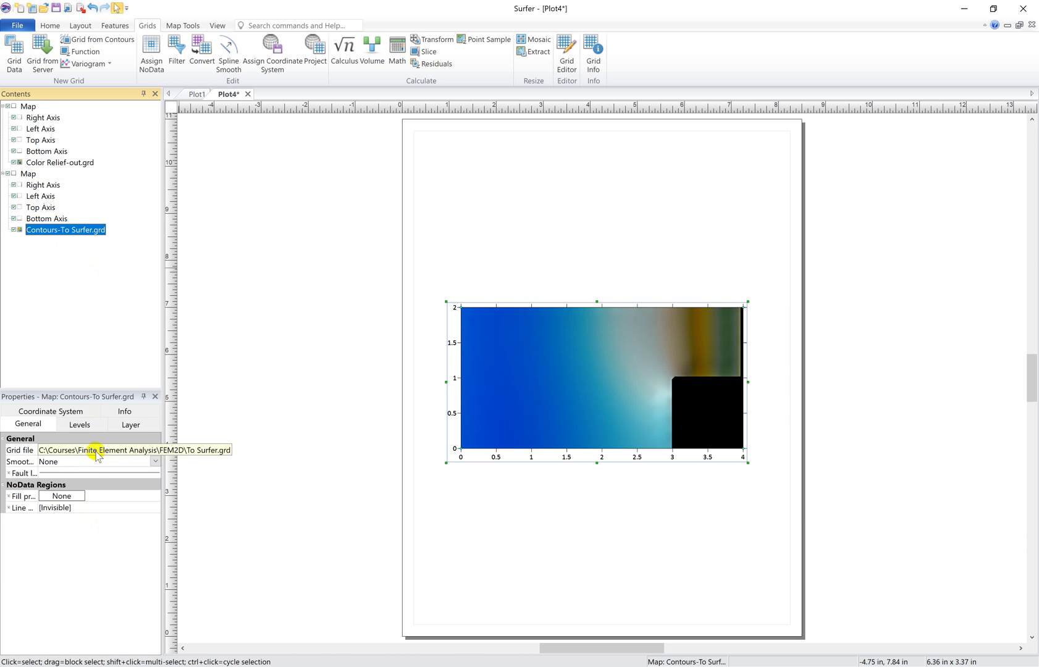
click(135, 452)
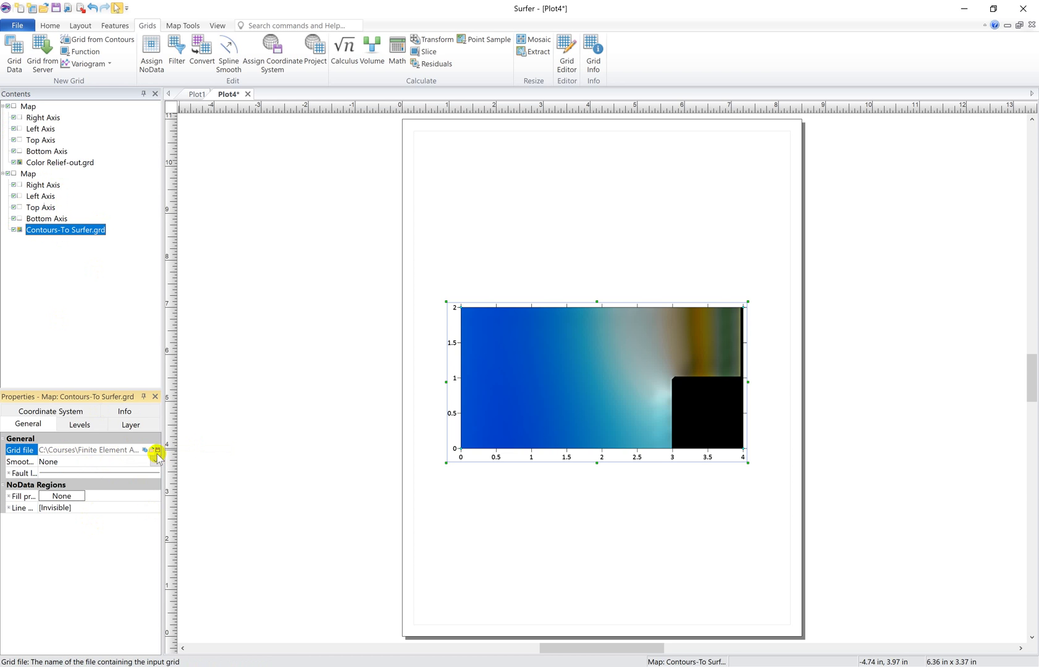
Switch the contour layer's grid file to out.grd.
click(154, 452)
click(433, 232)
click(667, 402)
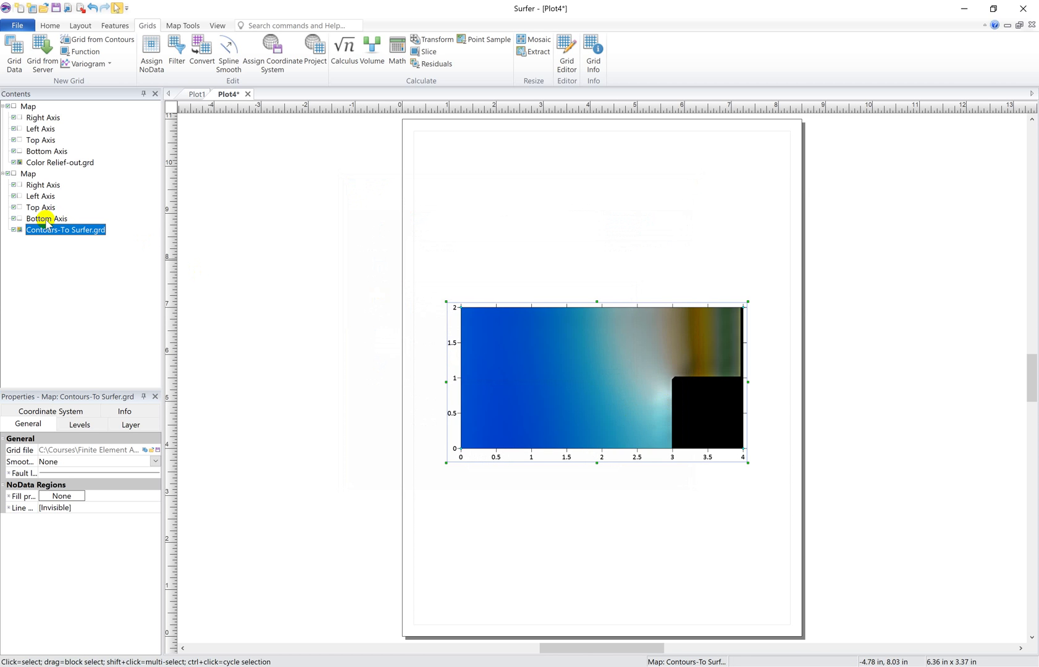
Hide the Color Relief-out.grd layer so only the blanked contours show.
click(13, 162)
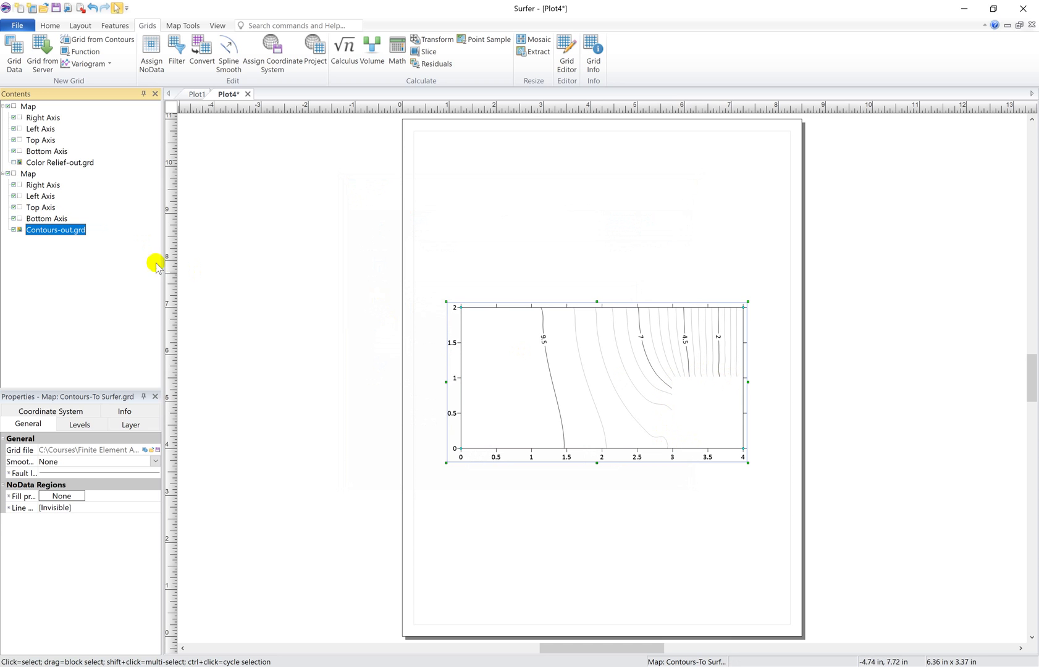
click(14, 162)
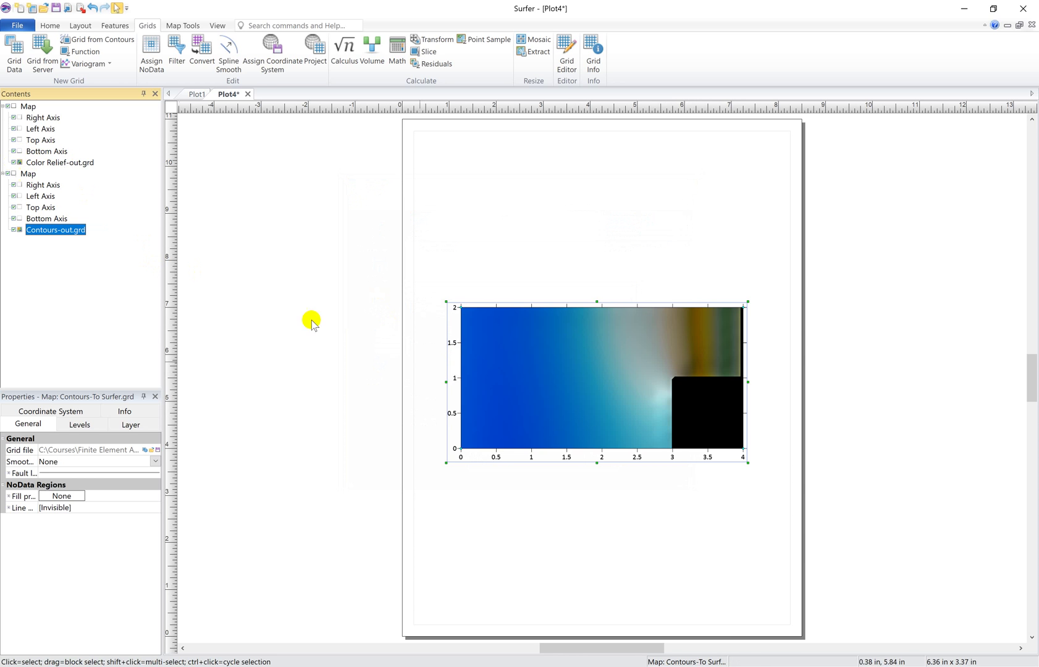
click(13, 163)
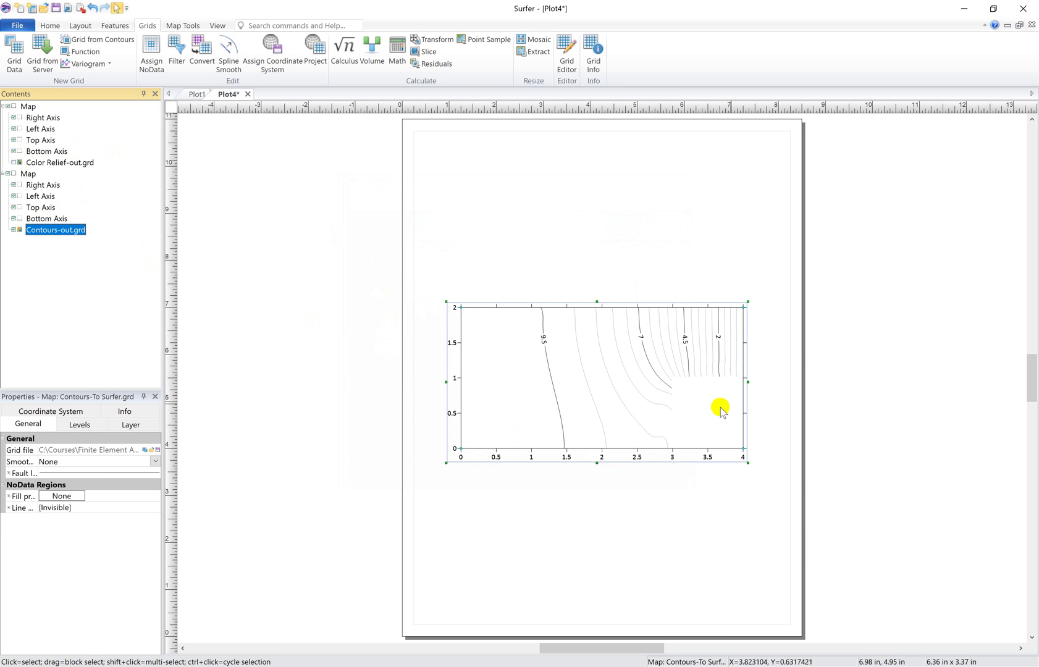